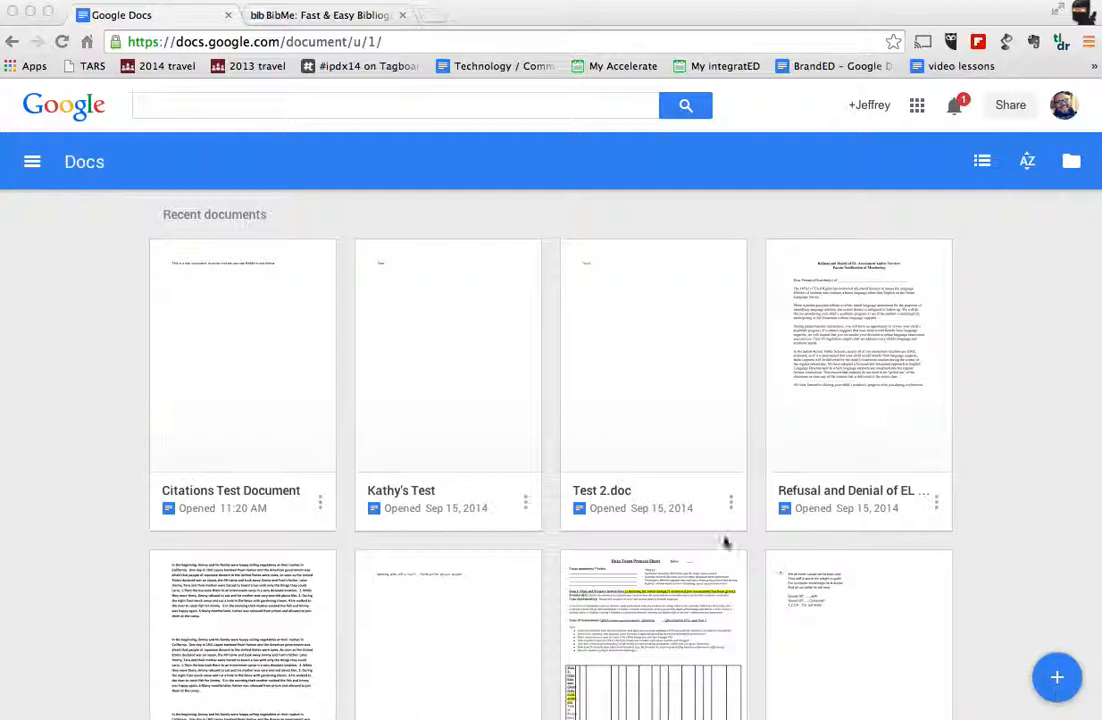
Step: Open the Citations Test Document and place the cursor on the line below the References heading
left_click(241, 395)
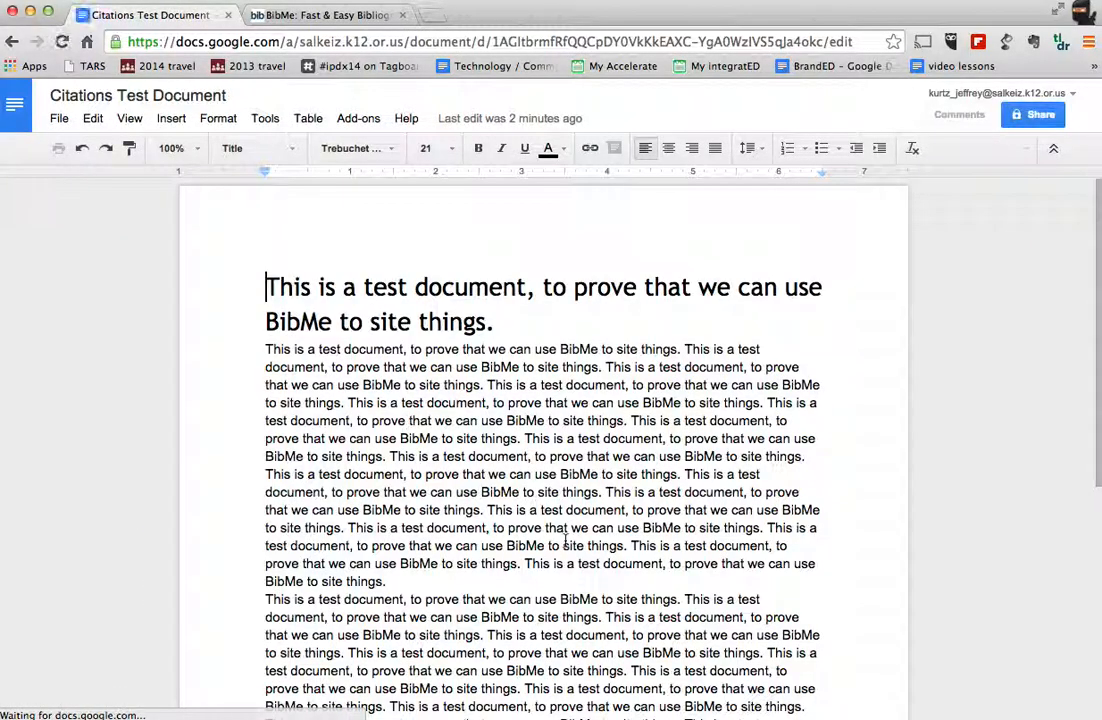
scroll(565, 546, "down", 5)
scroll(565, 541, "up", 4)
scroll(565, 540, "down", 3)
scroll(565, 540, "down", 2)
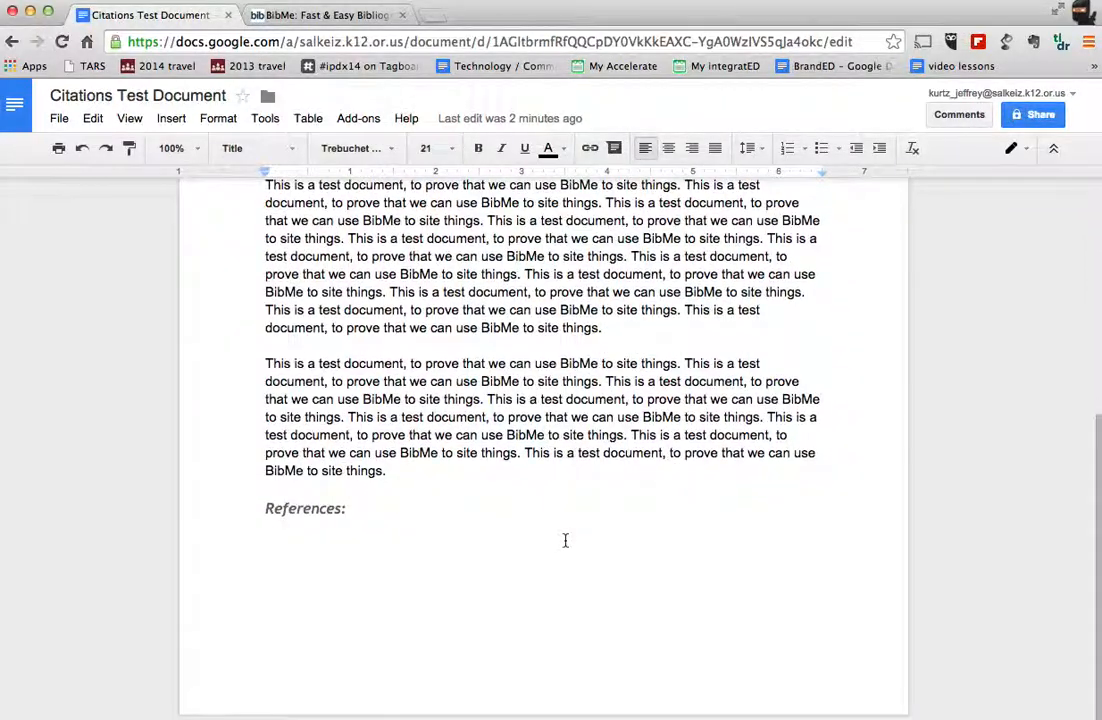
left_click(398, 552)
left_click(303, 512)
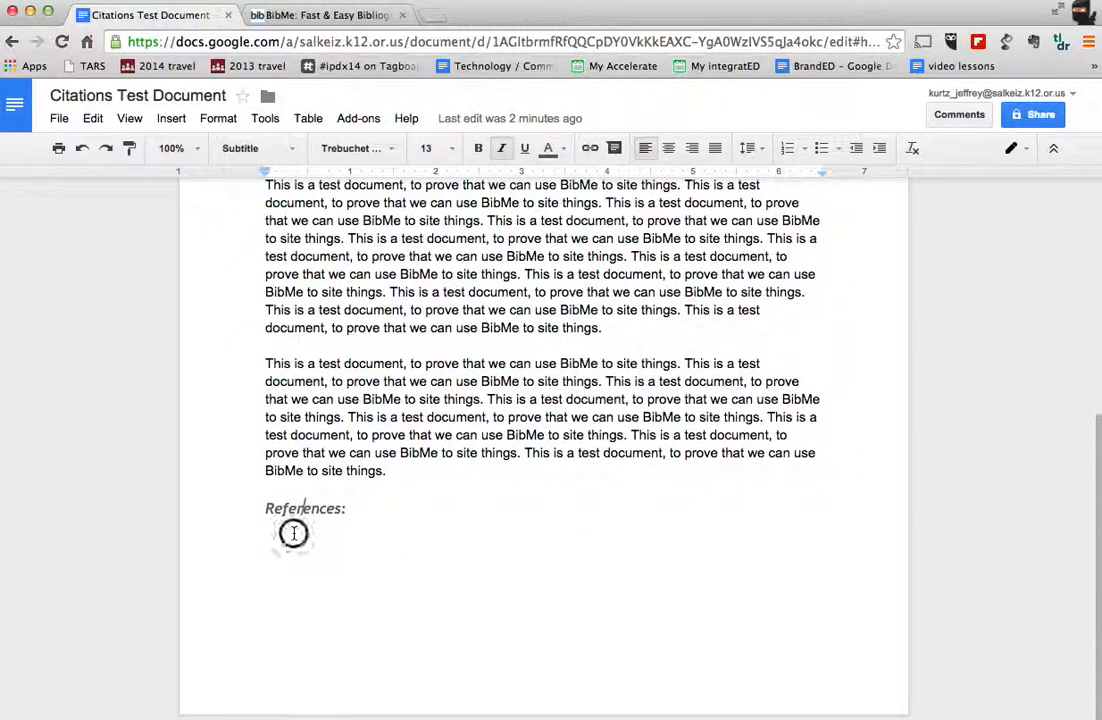
left_click(294, 534)
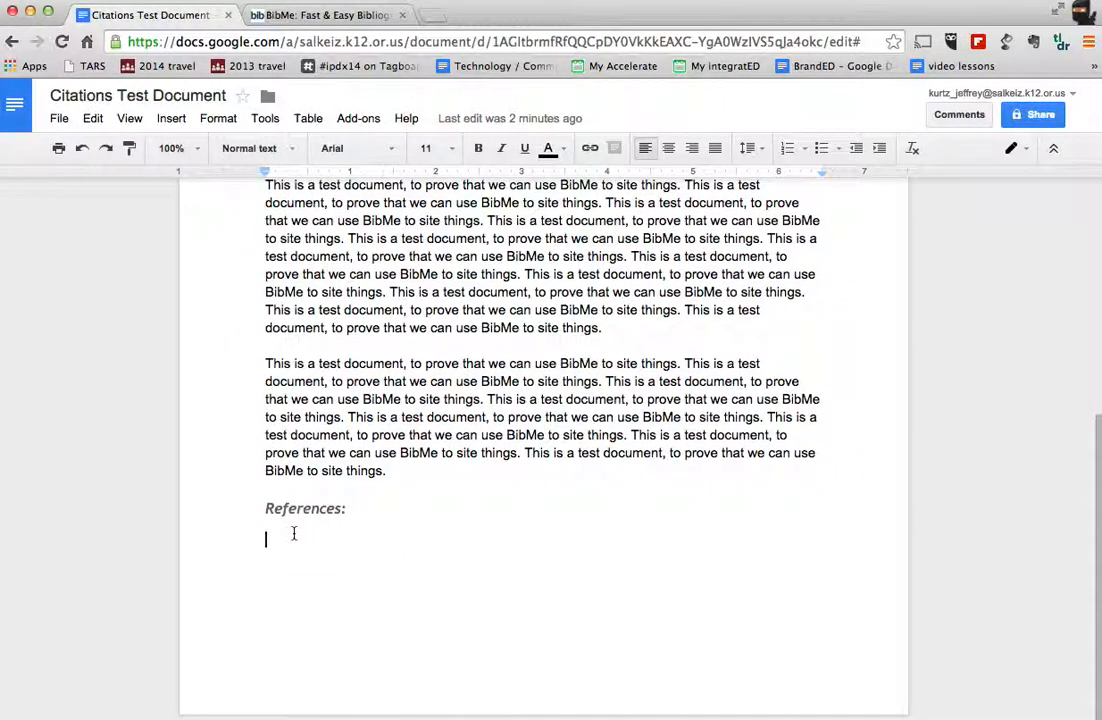
Step: Switch to BibMe and search for the book "Divergent"
left_click(347, 22)
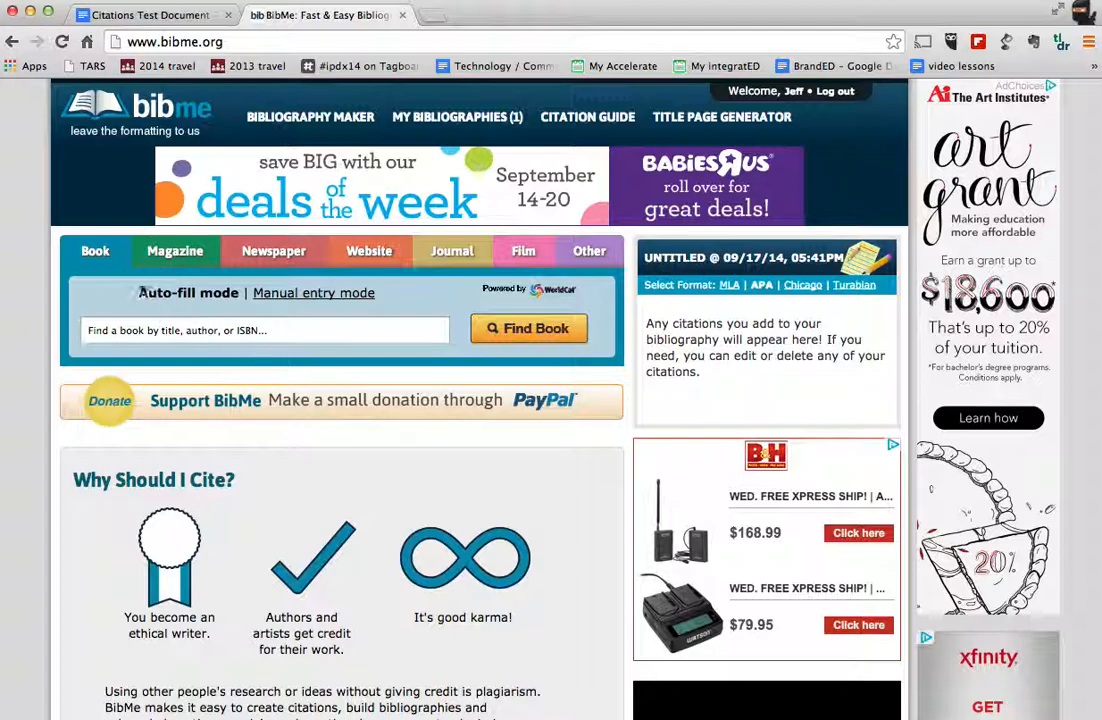
left_click(175, 329)
type("Divergent")
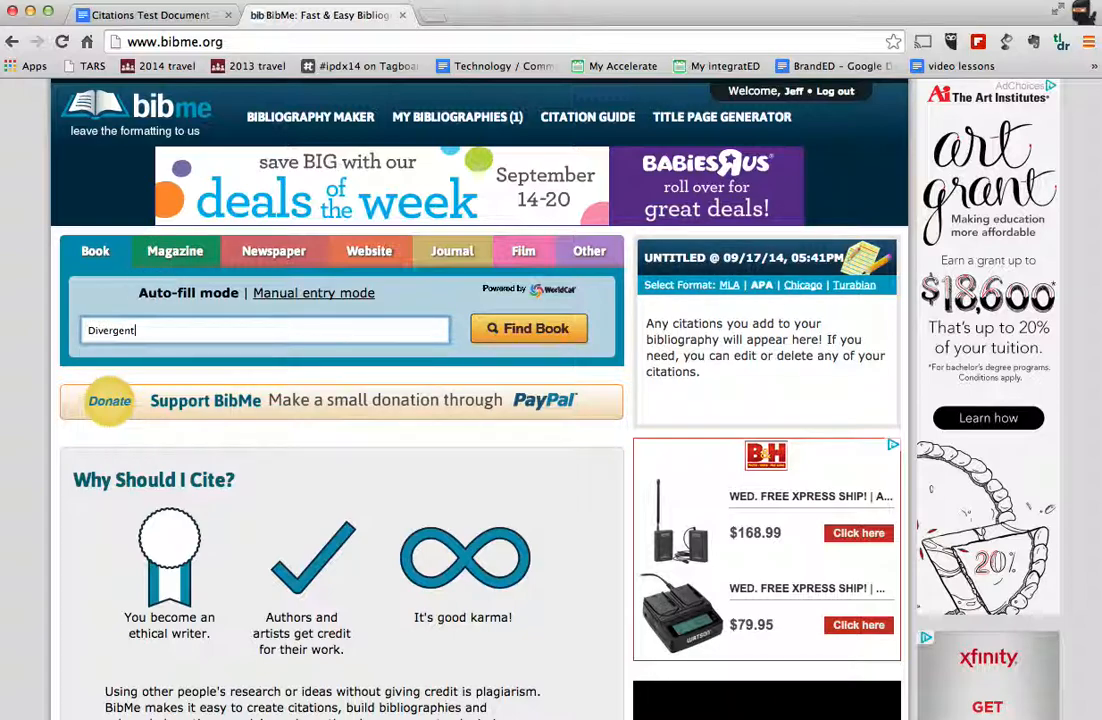
key("Return")
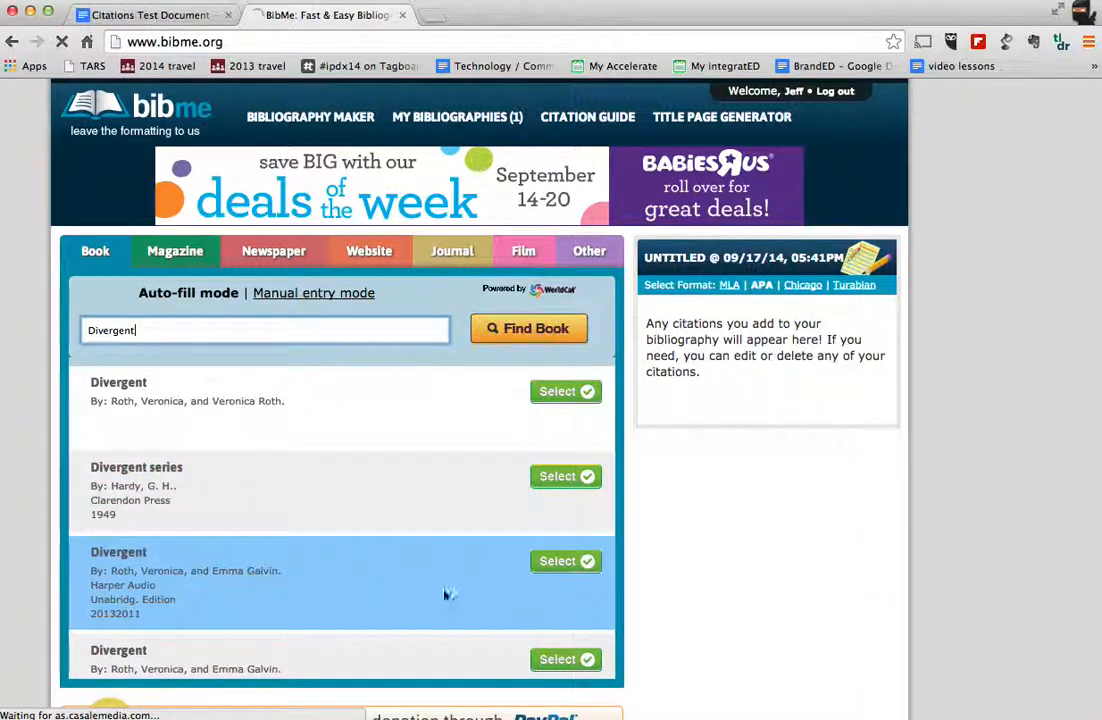
Step: Select the unabridged Harper Audio edition of Divergent and add its citation to the bibliography
left_click(548, 568)
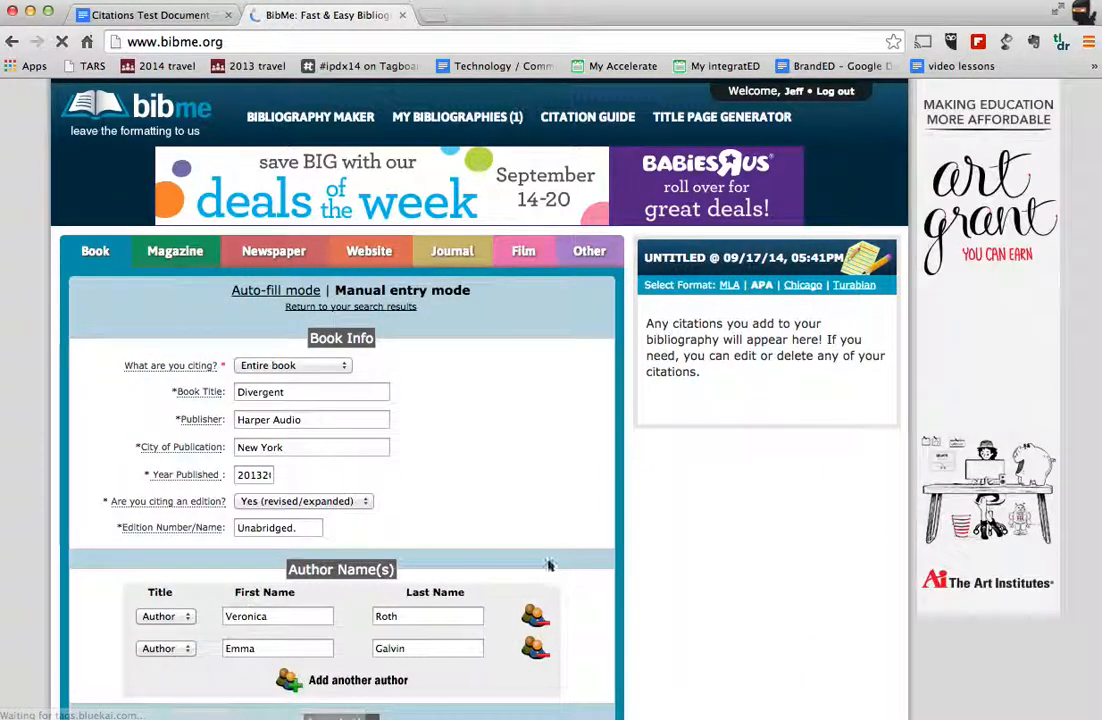
scroll(548, 570, "down", 2)
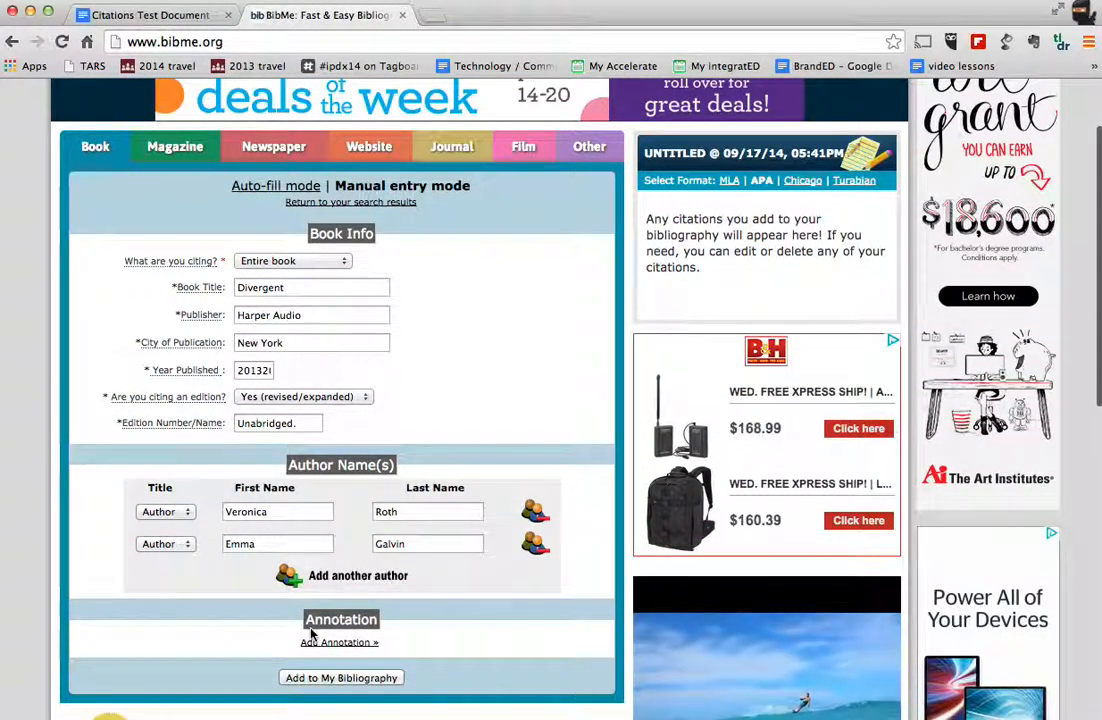
left_click(327, 679)
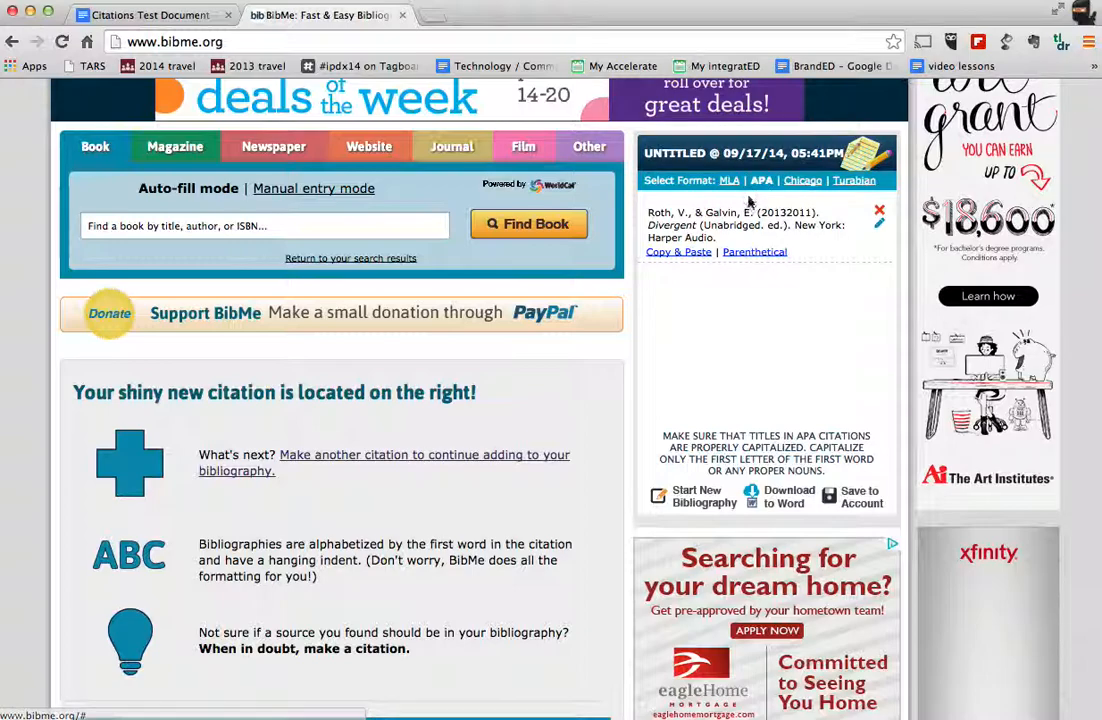
Step: Search magazine articles for "Cancer" and select "Cancer survival in California farmworkers" from Migrant Health Newsline
left_click(182, 147)
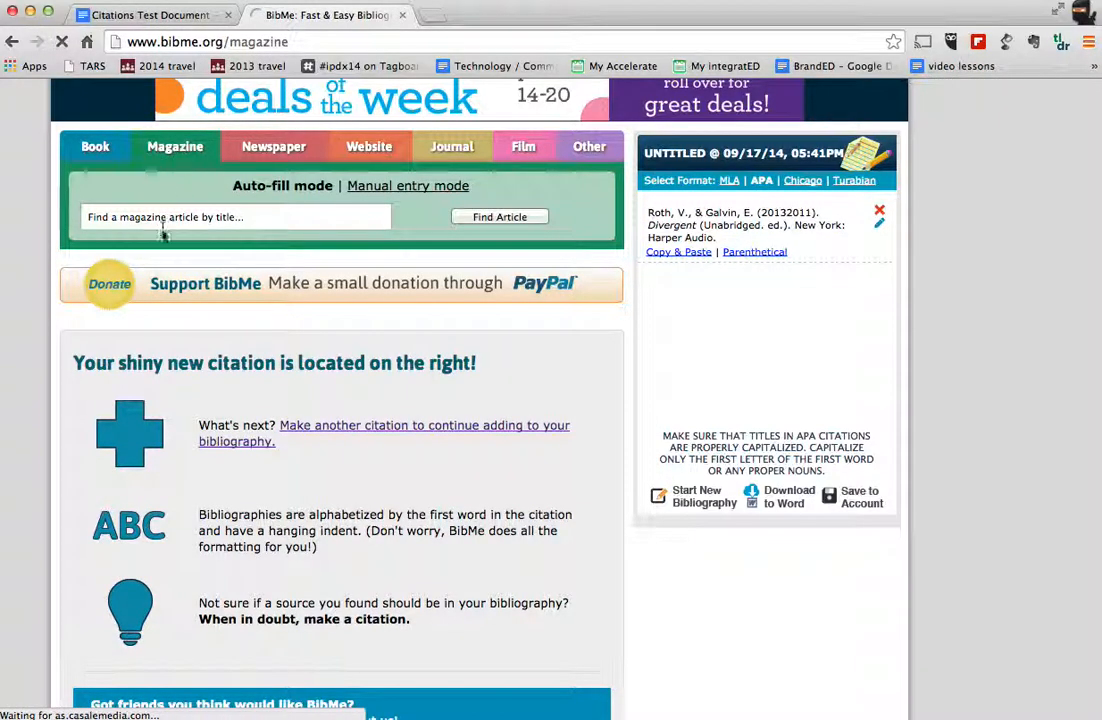
left_click(166, 216)
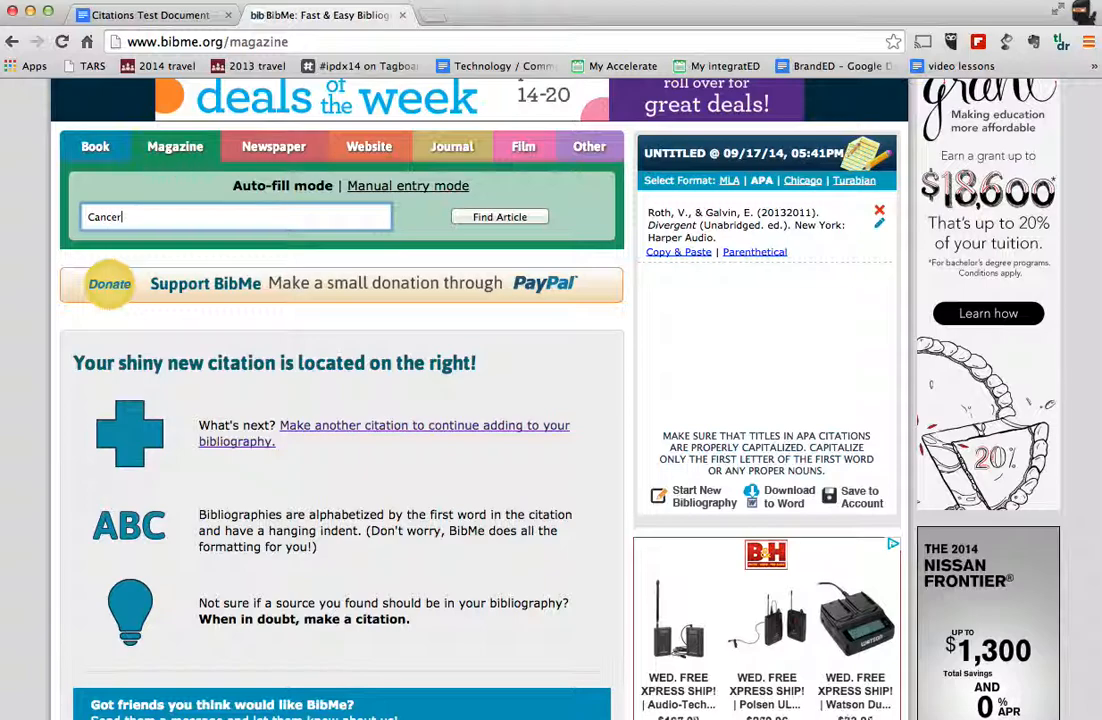
key("Return")
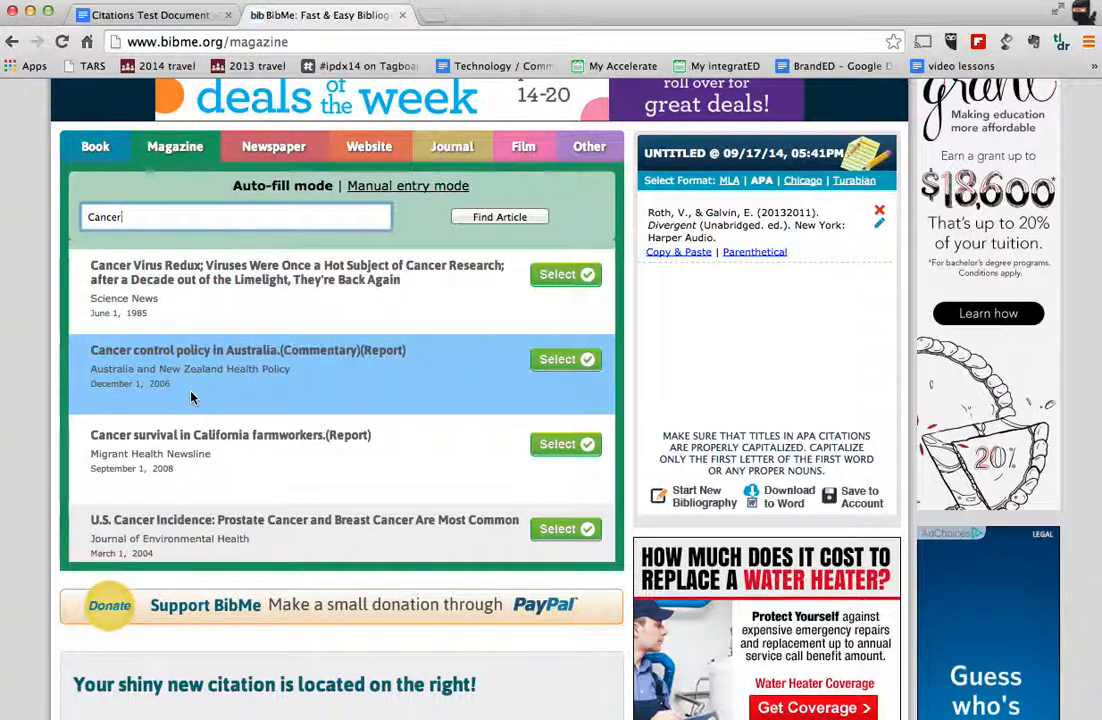
left_click(546, 446)
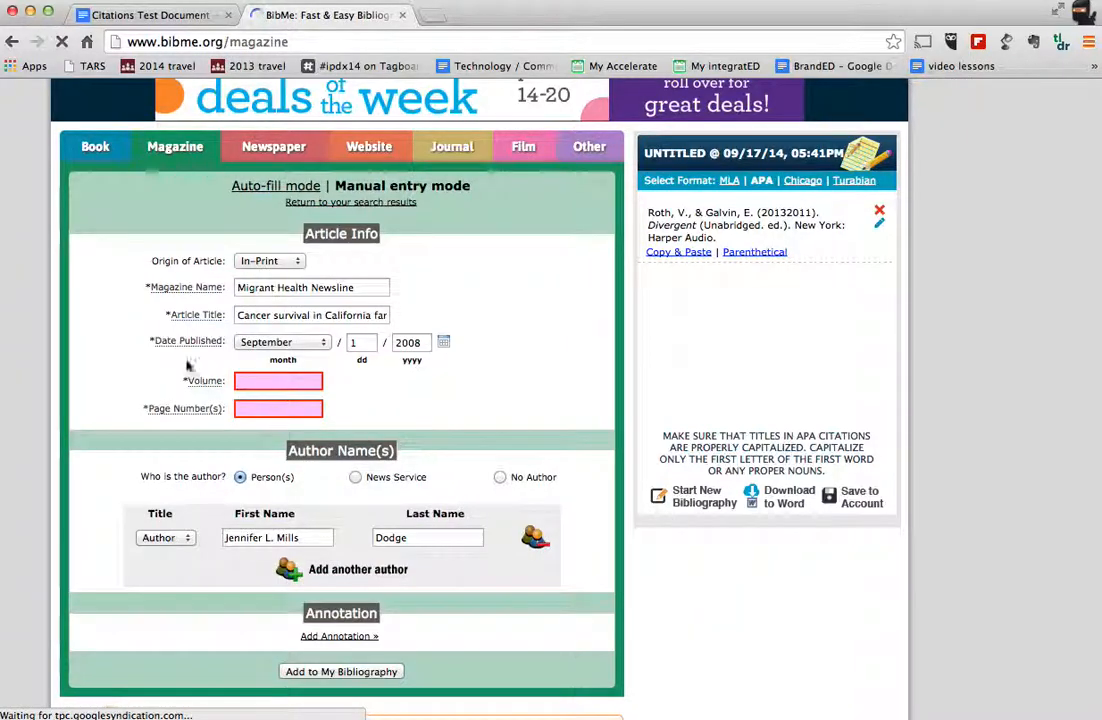
Step: Enter volume 7 and page number 44 for the magazine article and add its citation to the bibliography
left_click(256, 380)
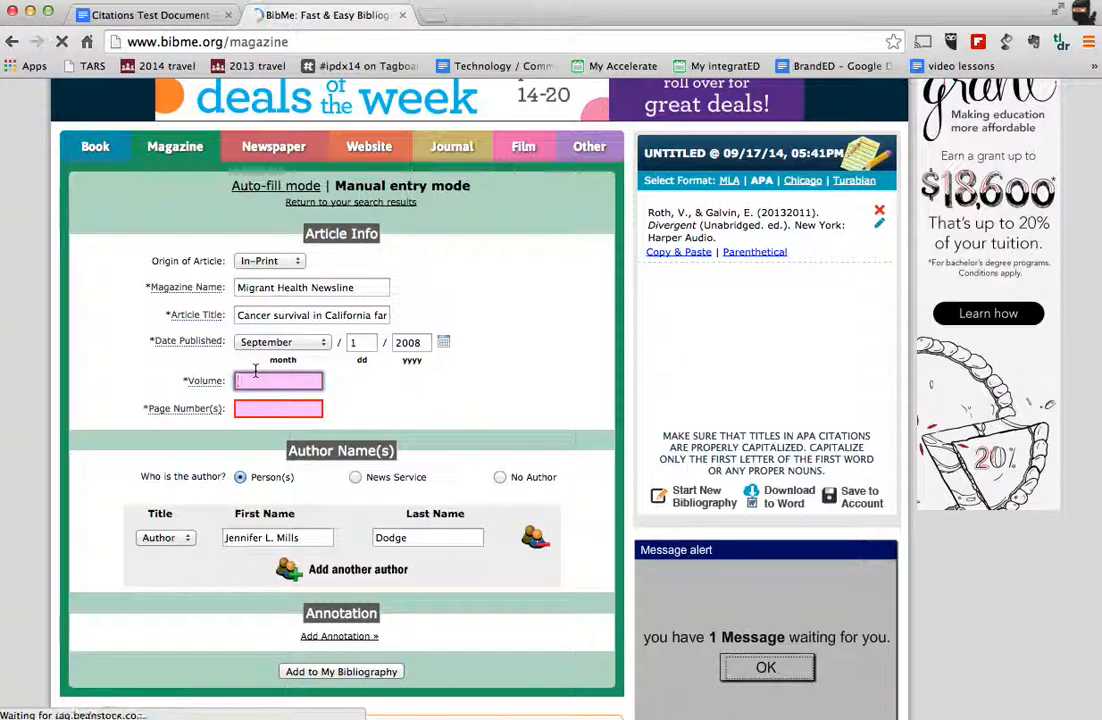
key("Tab")
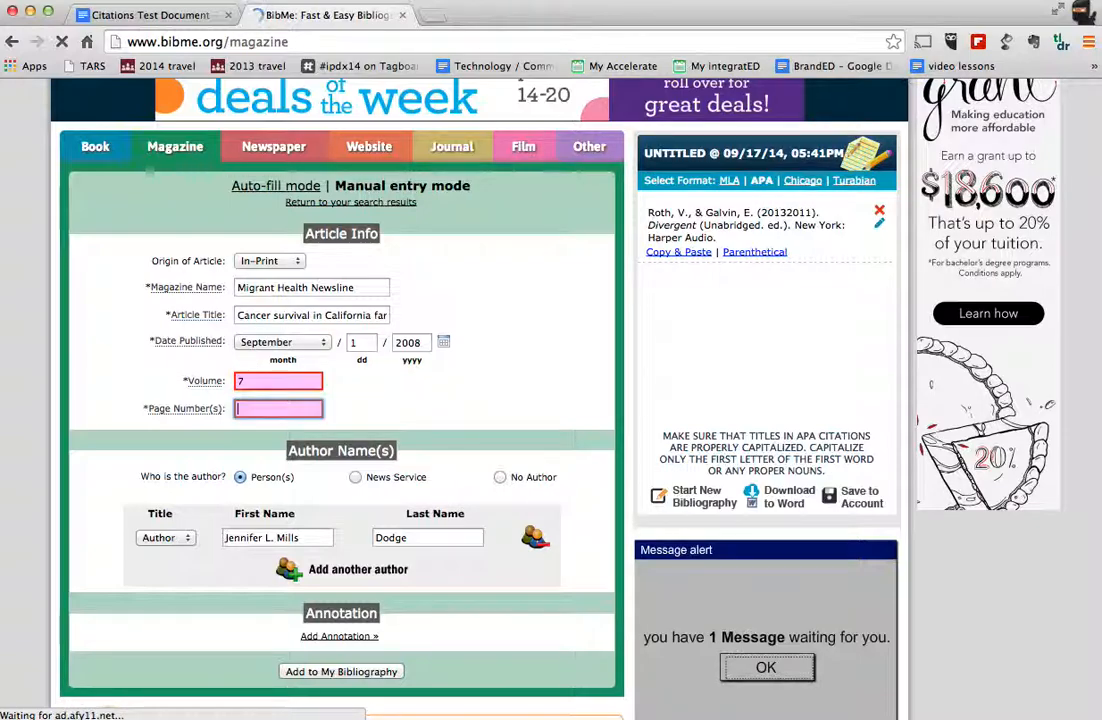
type("44")
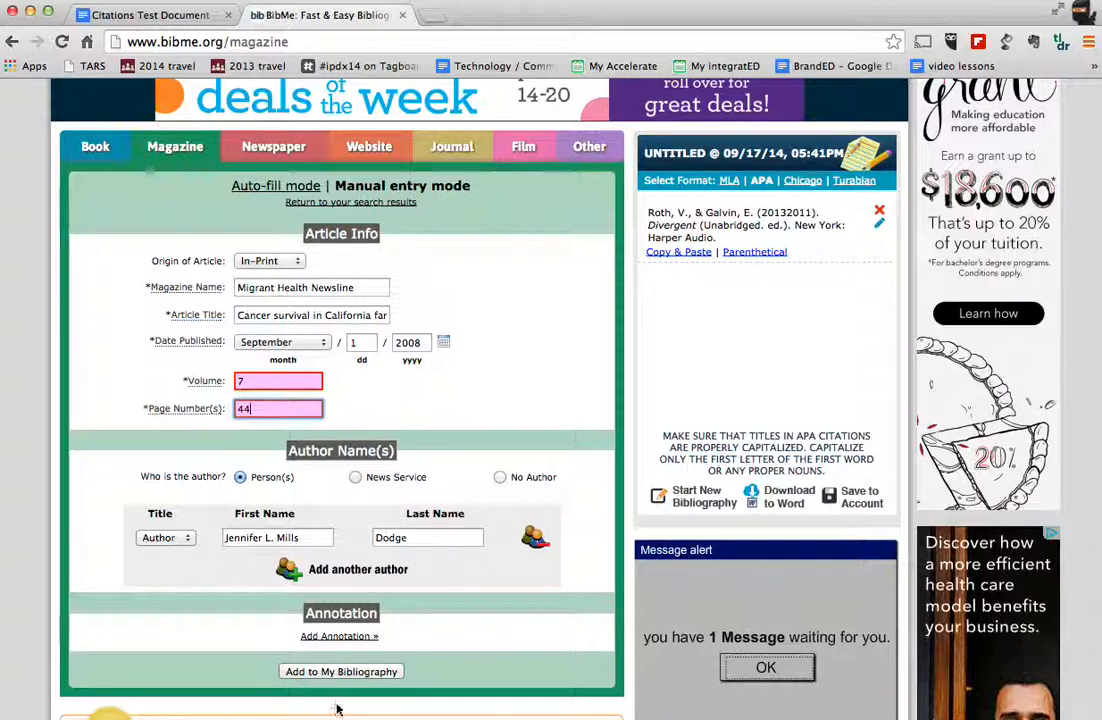
left_click(355, 672)
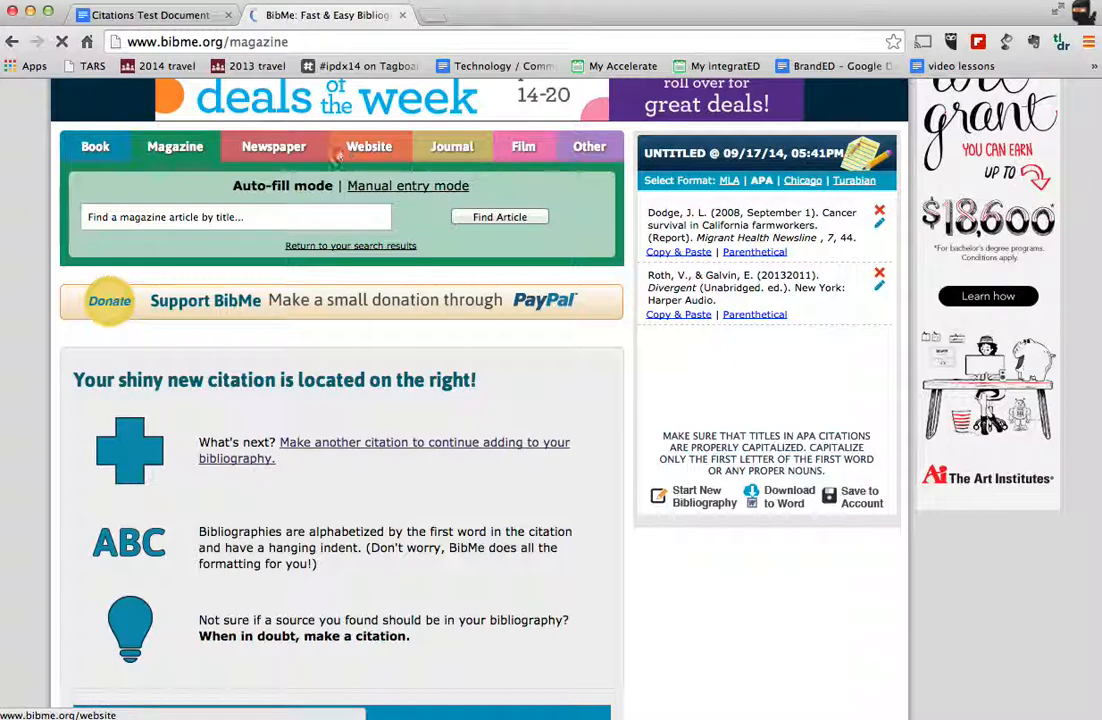
Step: Search newspaper articles for "cancer" and select the first result, from Cancer Weekly
left_click(299, 151)
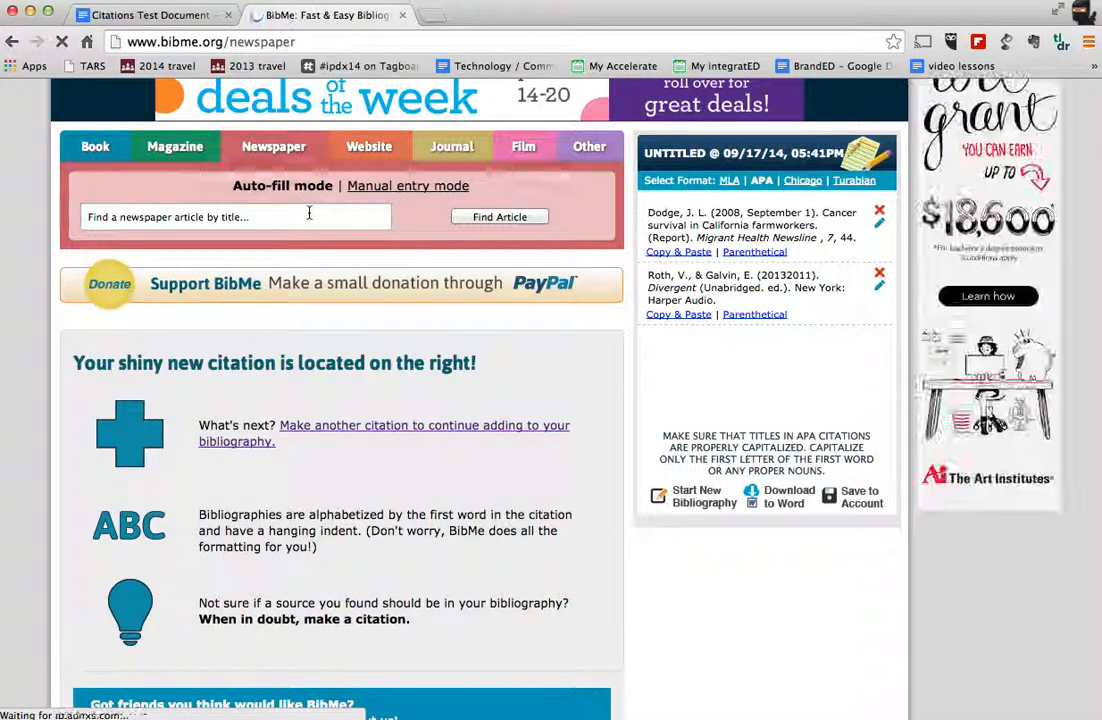
left_click(309, 213)
type("cancer")
key("Return")
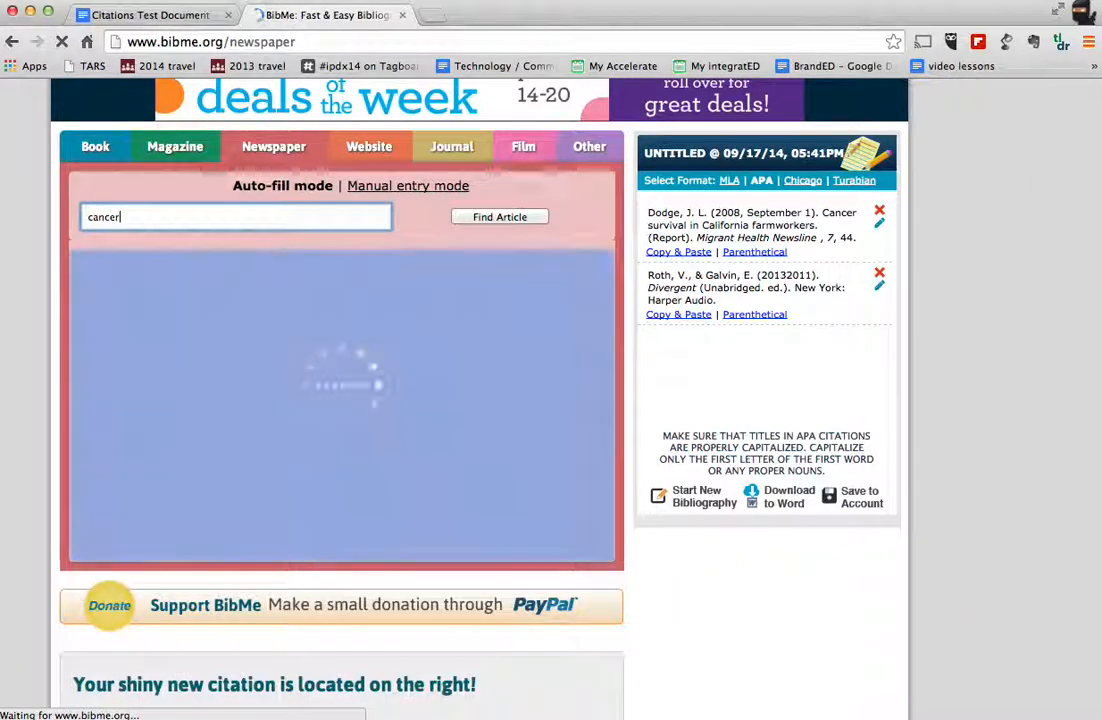
left_click(562, 273)
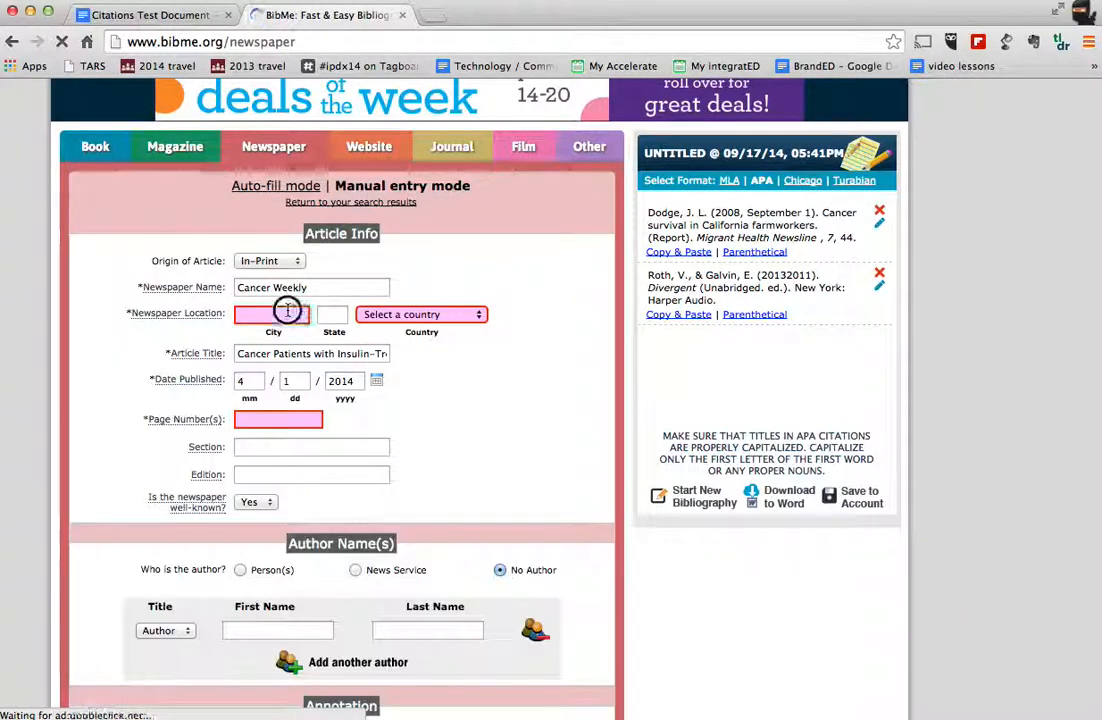
Step: Set the newspaper location to New York, United States/Canada, and the page number to 66
left_click(287, 314)
type("New")
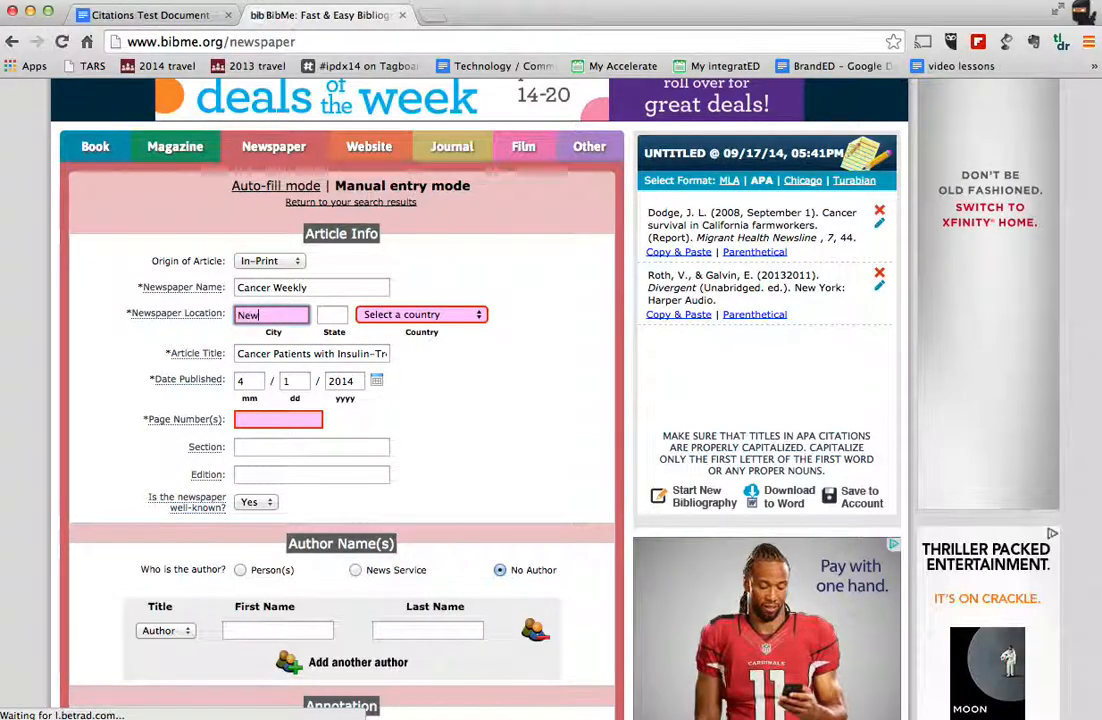
type(" York")
key("Tab")
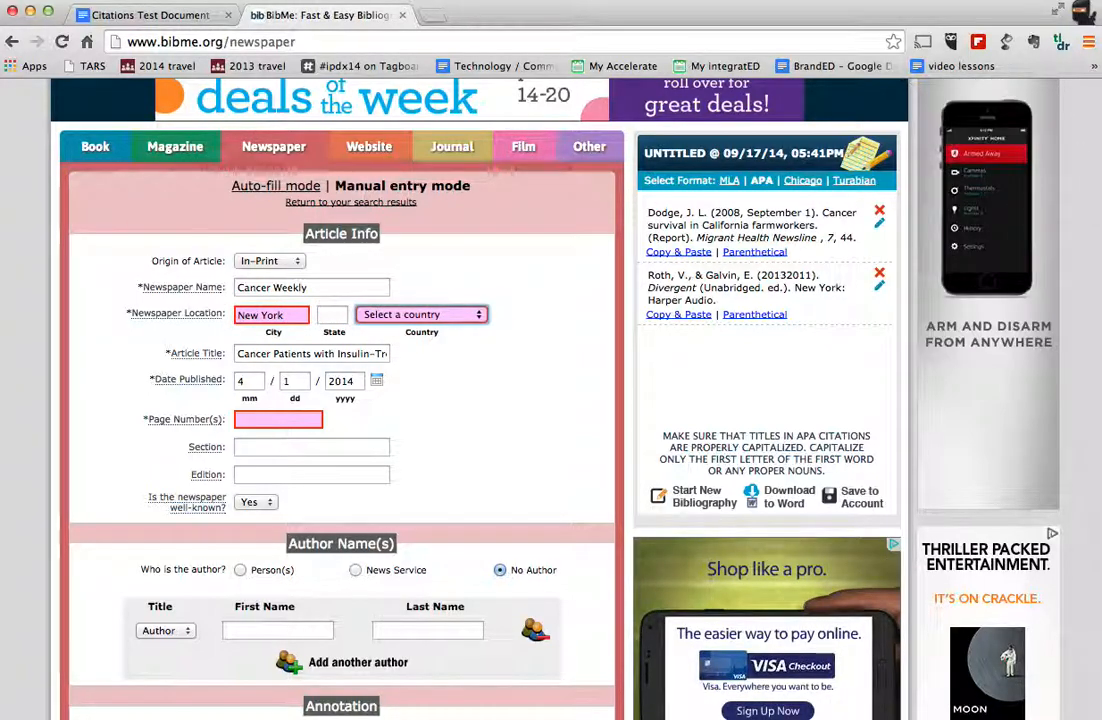
key("BackSpace")
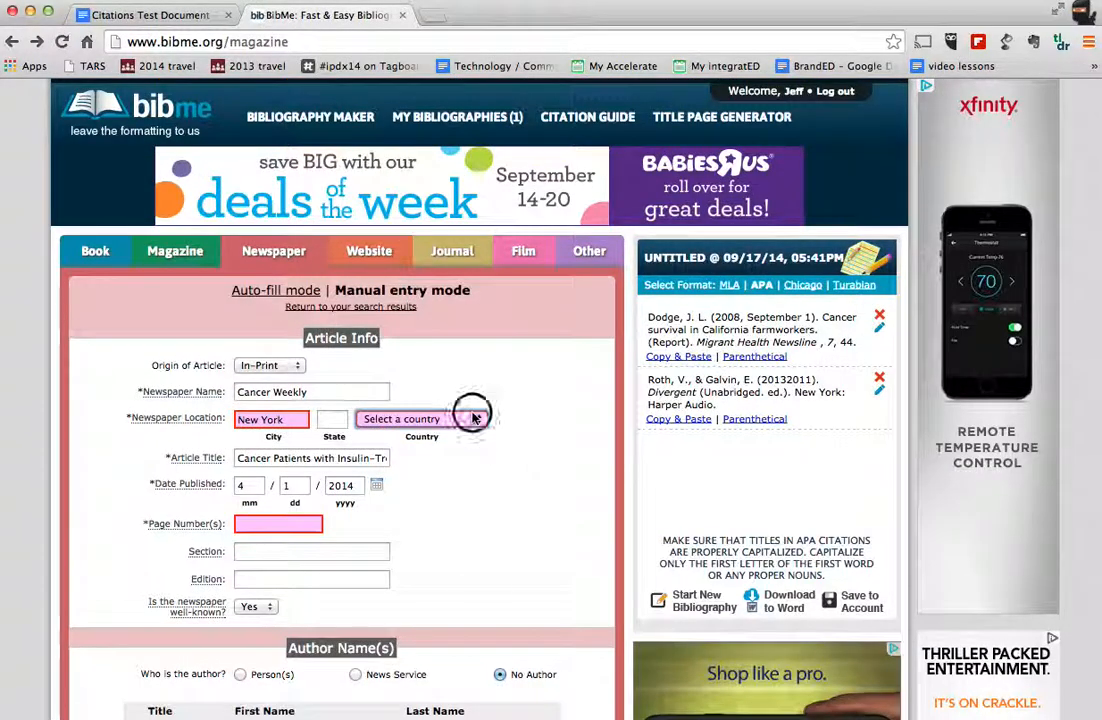
left_click(475, 418)
left_click(423, 432)
left_click(285, 523)
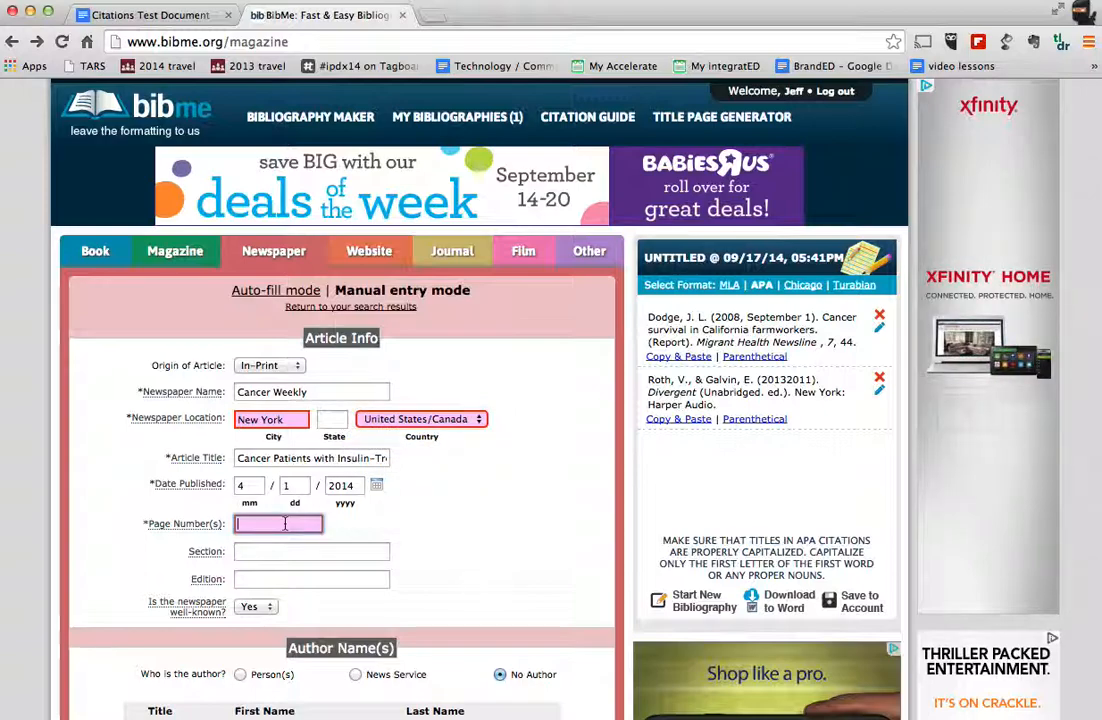
type("66")
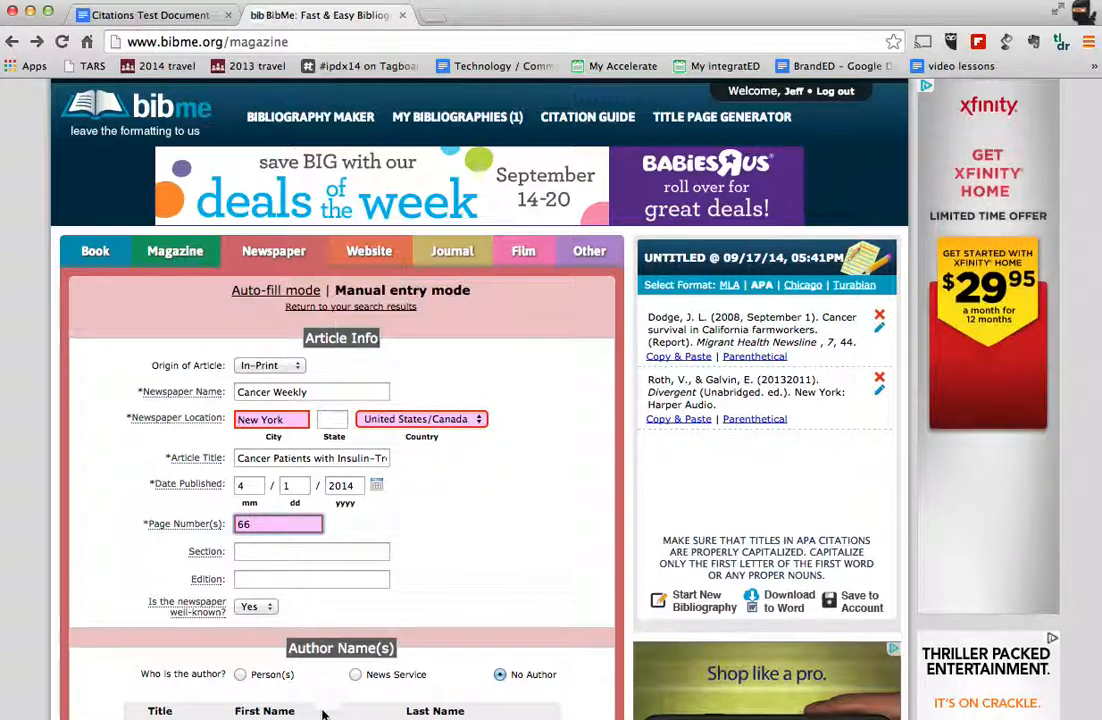
Step: Enter the author's first and last name and add the newspaper citation to the bibliography
scroll(481, 590, "down", 4)
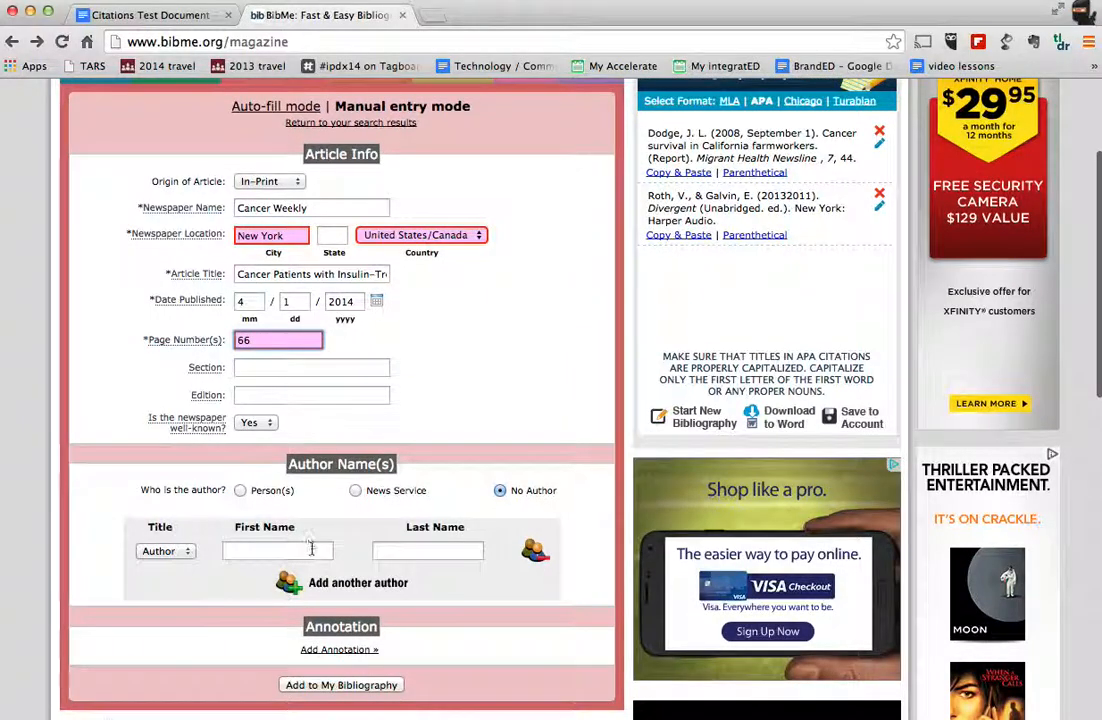
left_click(290, 551)
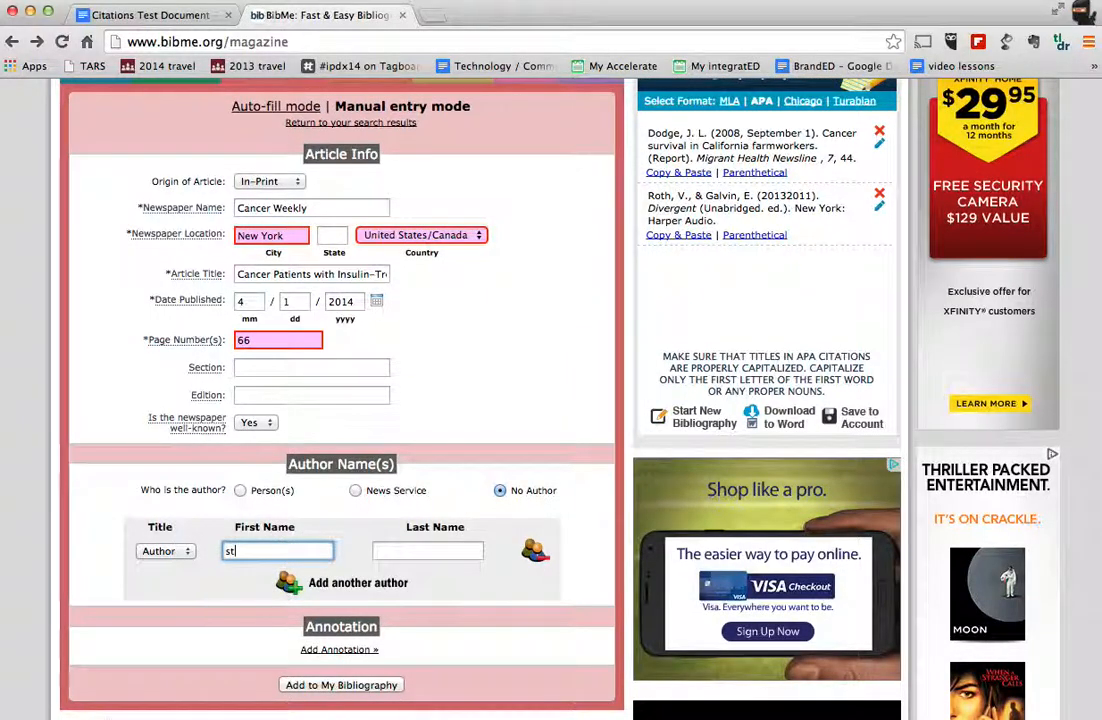
key("Tab")
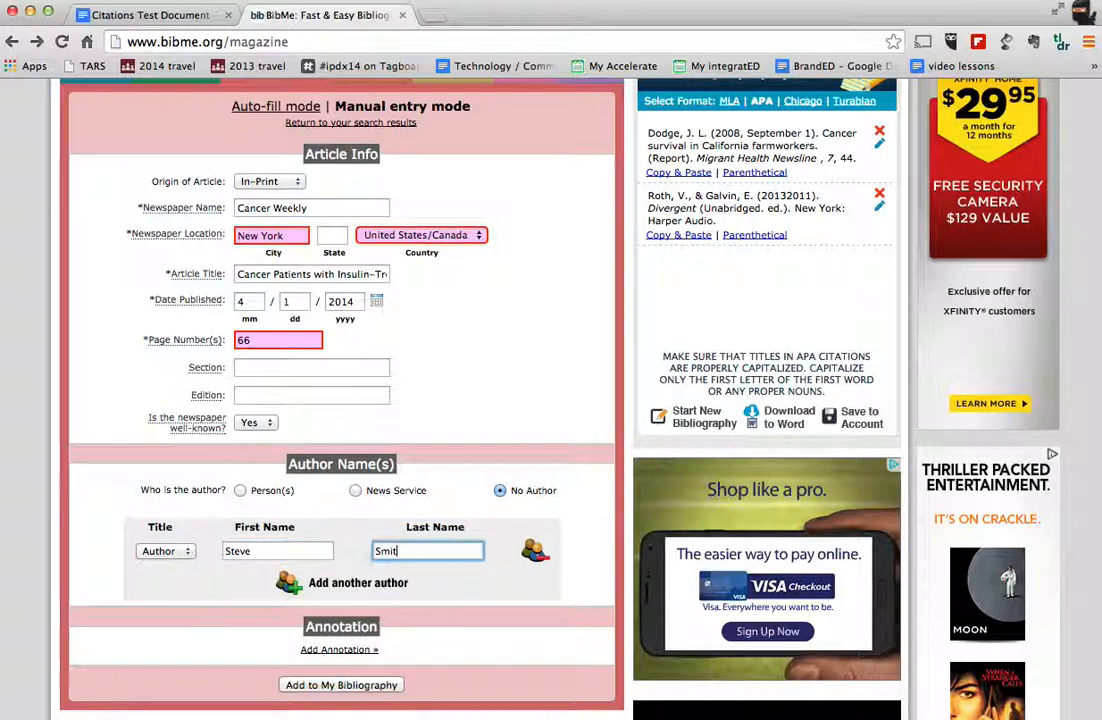
left_click(340, 685)
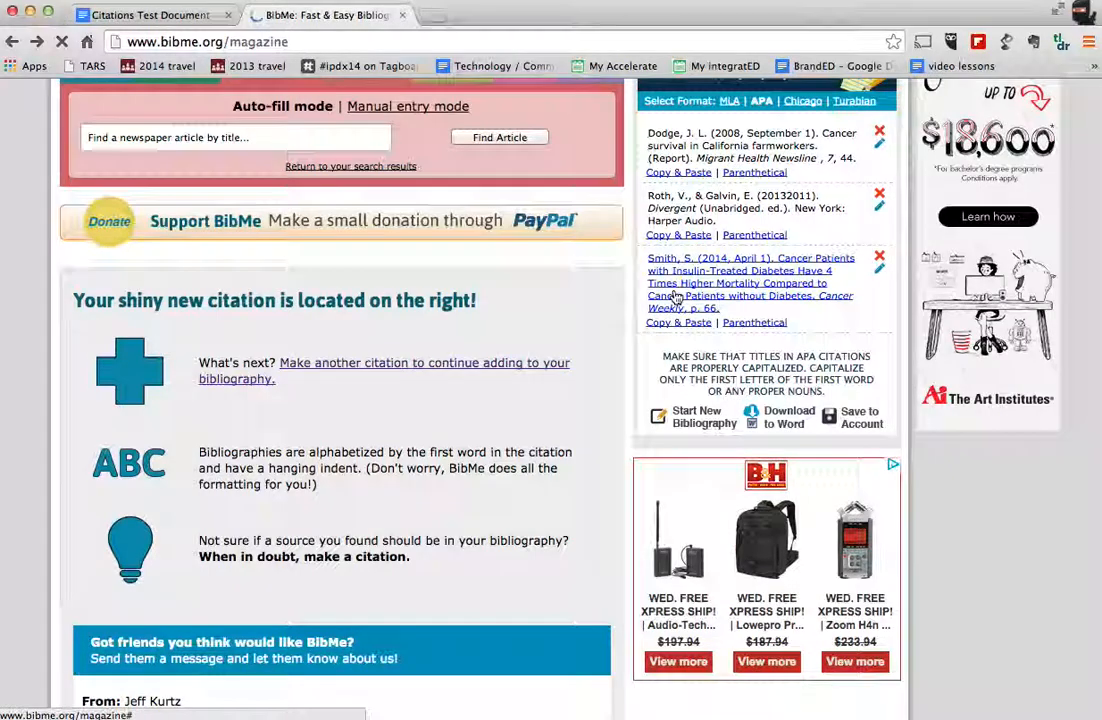
Step: Search for websites to cite using the keyword "cancer"
scroll(650, 300, "up", 3)
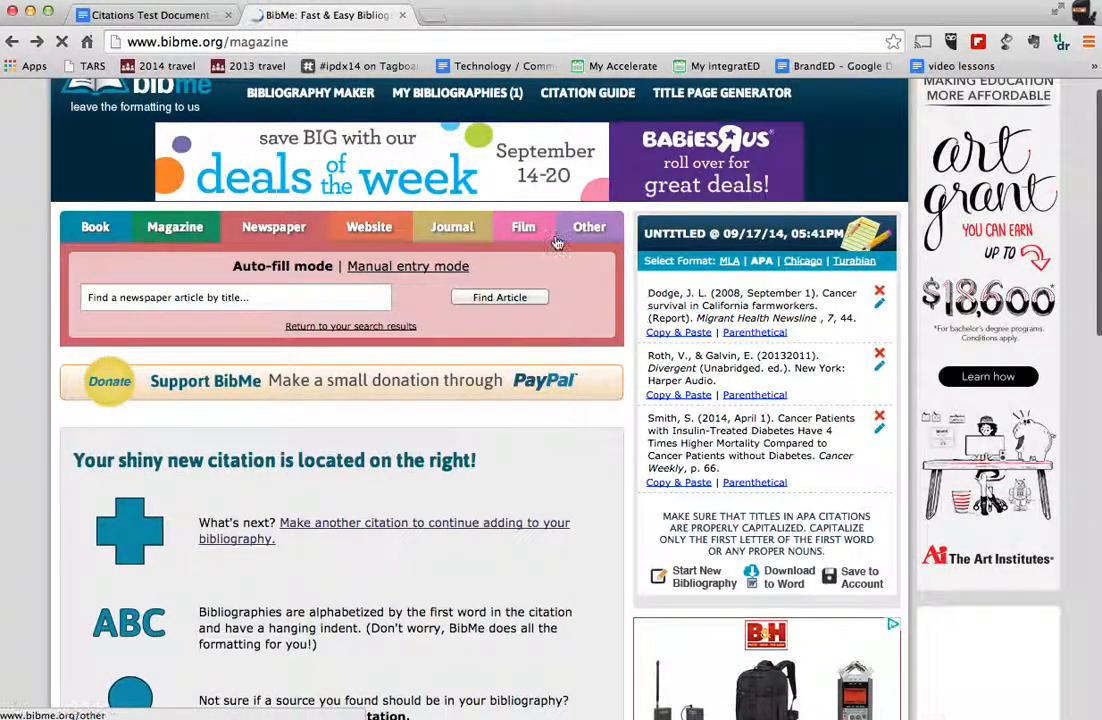
left_click(369, 228)
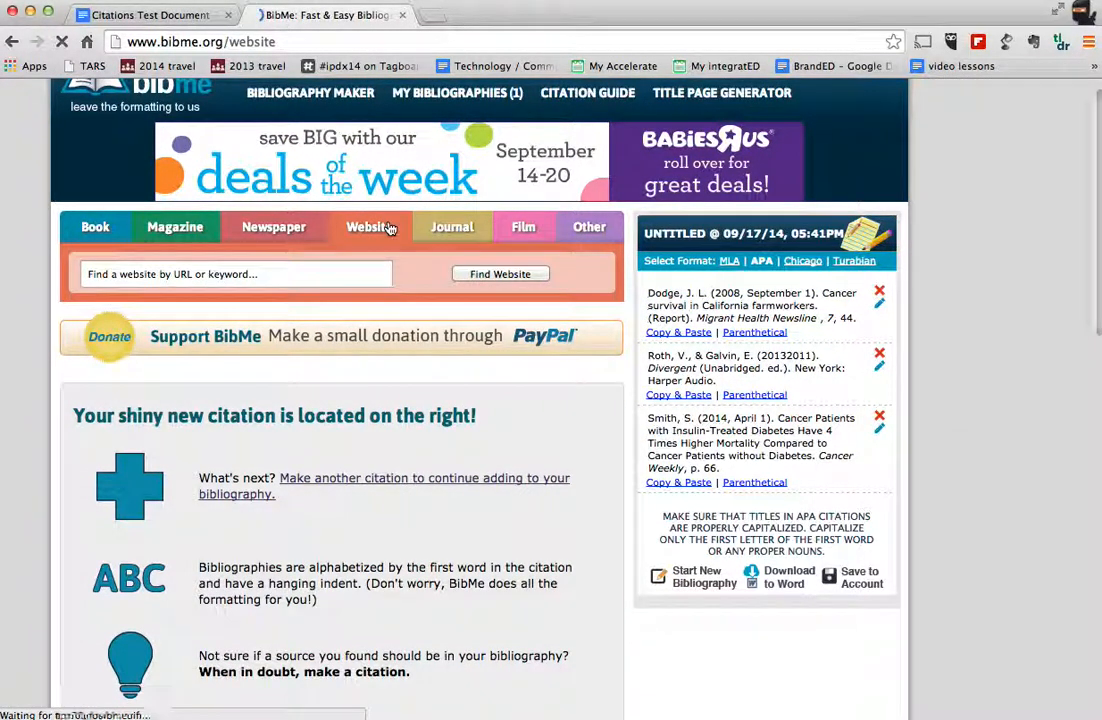
left_click(340, 273)
type("cancer")
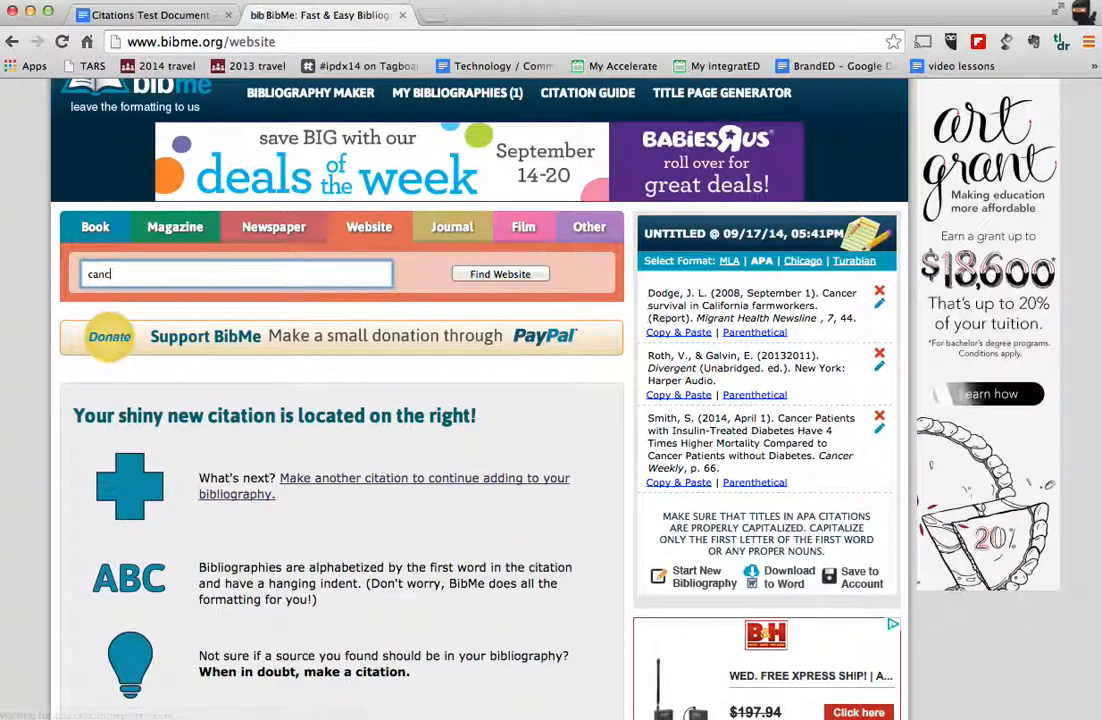
key("Return")
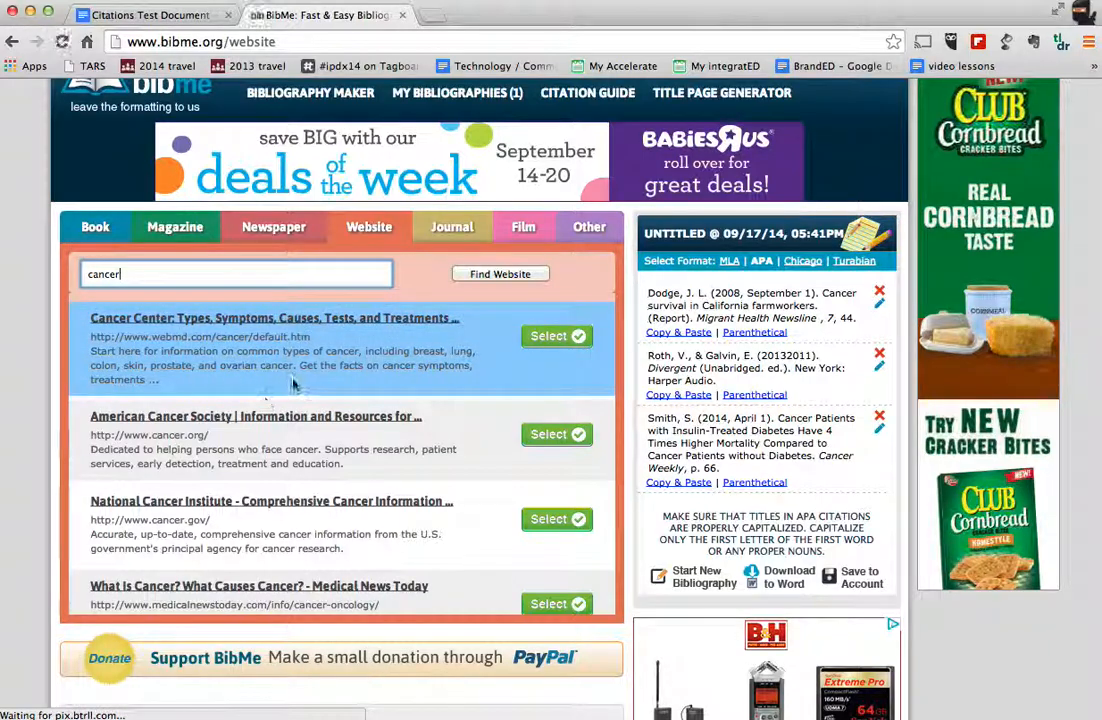
Step: Search the web for "cancer" in a new browser tab and open the American Cancer Society's "What Is Cancer?" page
left_click(433, 16)
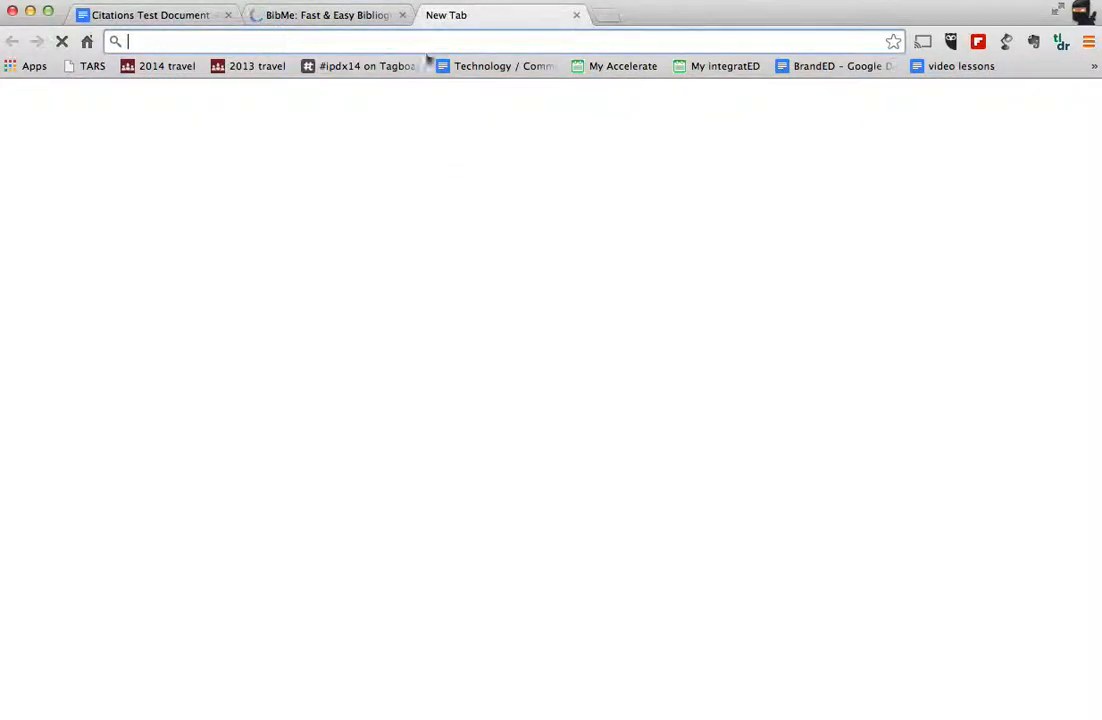
left_click(413, 343)
type("cancer")
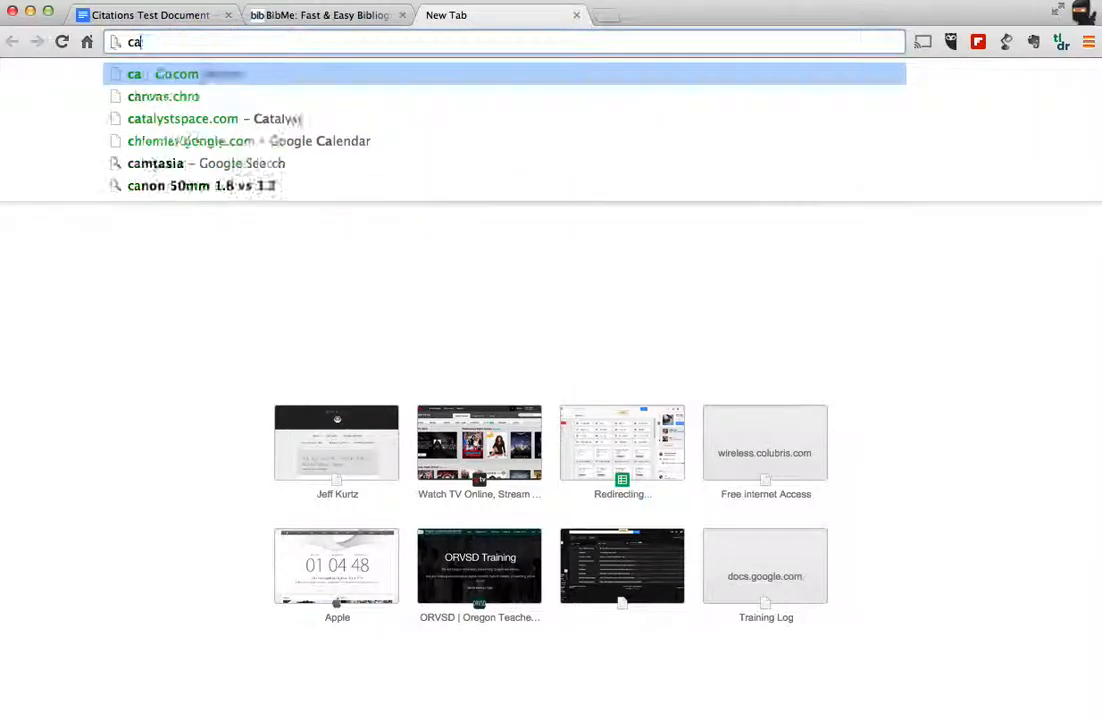
key("Return")
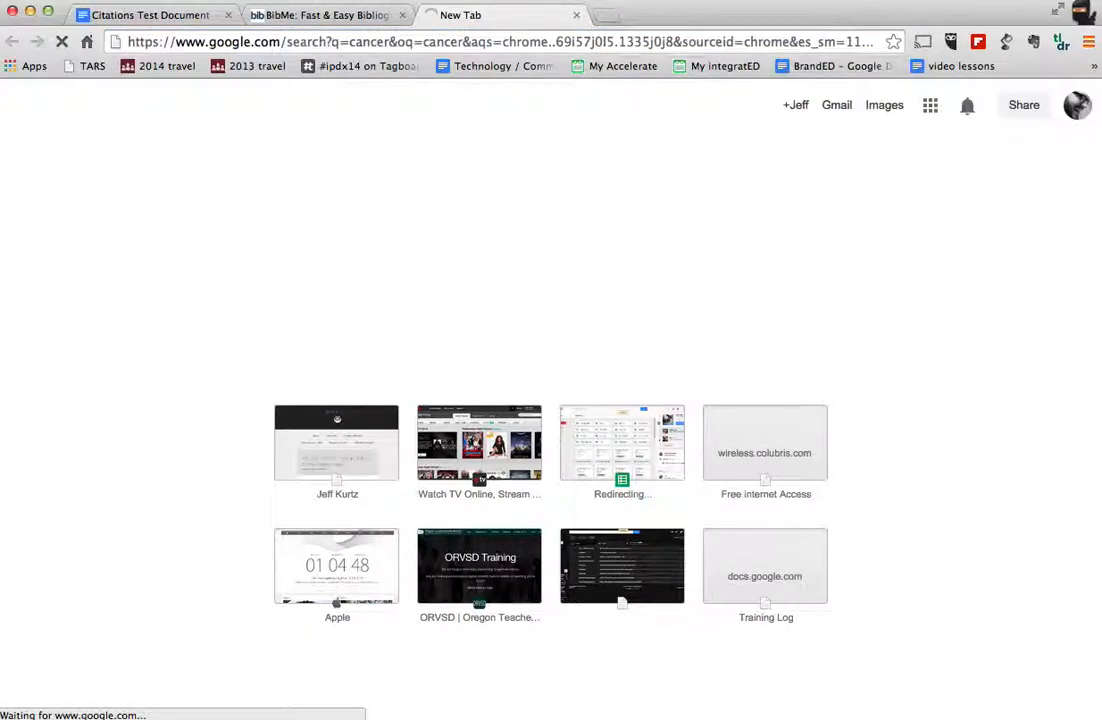
left_click(269, 248)
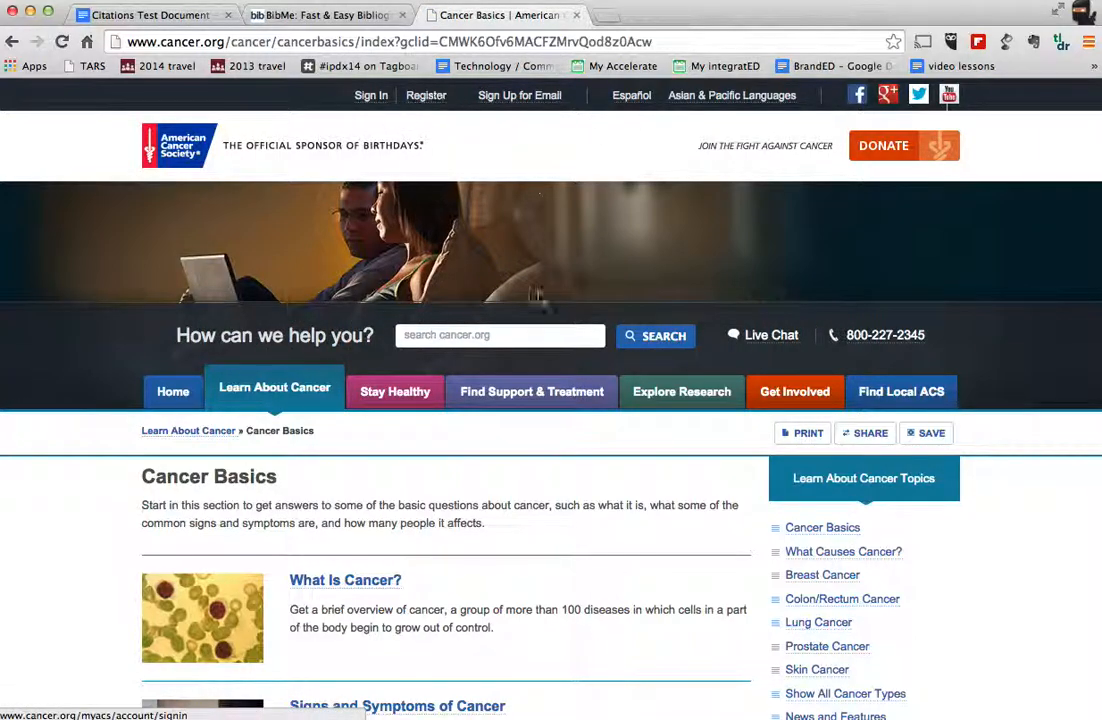
scroll(440, 585, "down", 3)
left_click(376, 443)
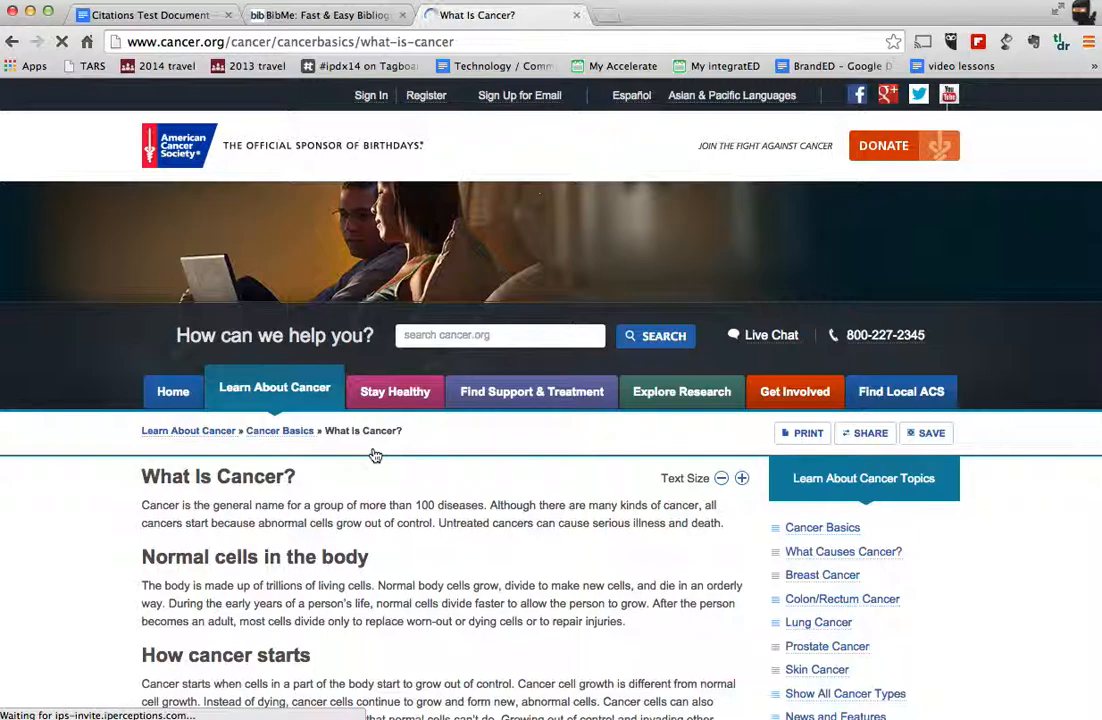
Step: Copy the address of the "What Is Cancer?" page and use it to find the website in BibMe
left_click(477, 41)
key("ctrl+c")
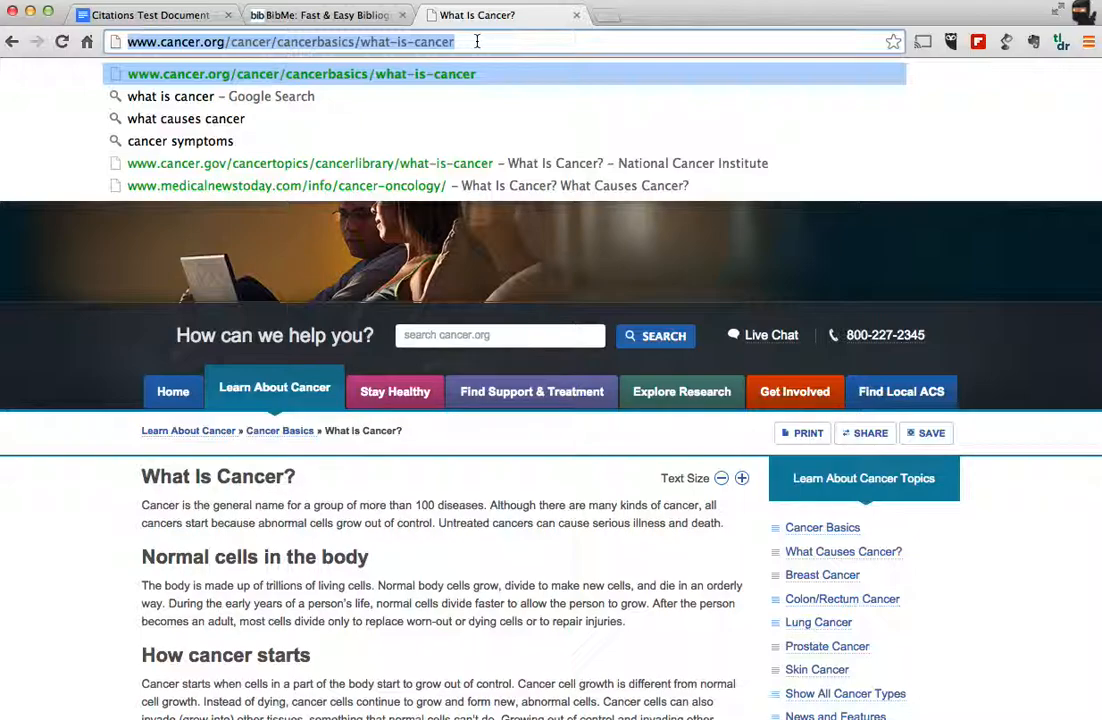
left_click(352, 17)
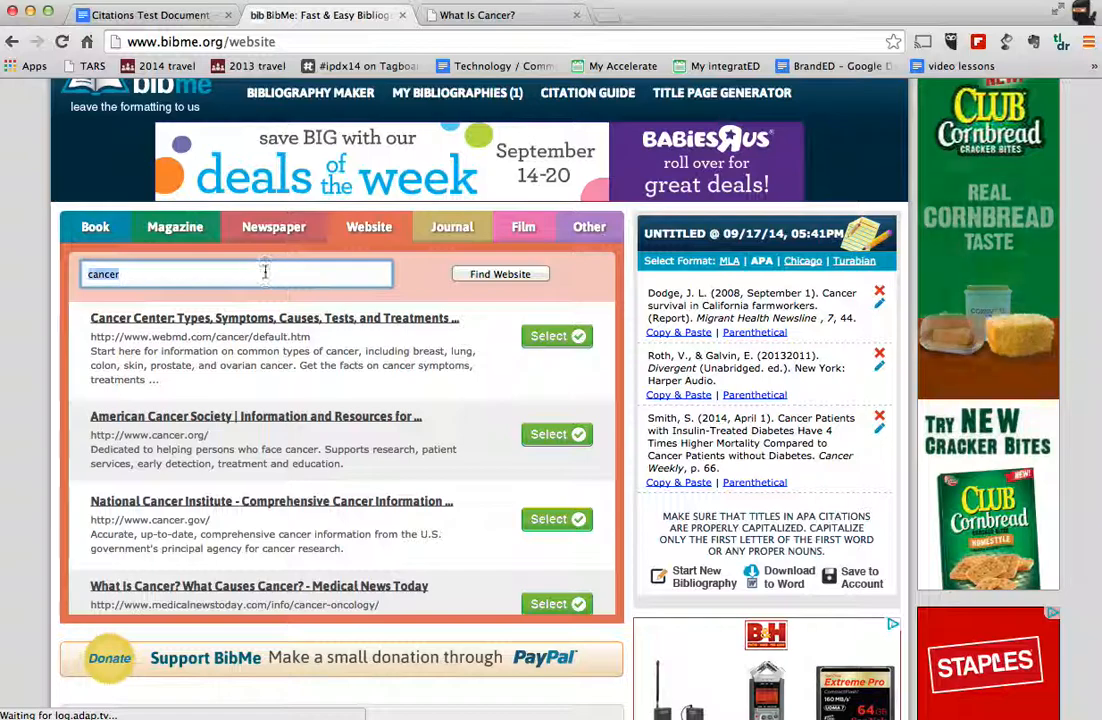
key("ctrl+v")
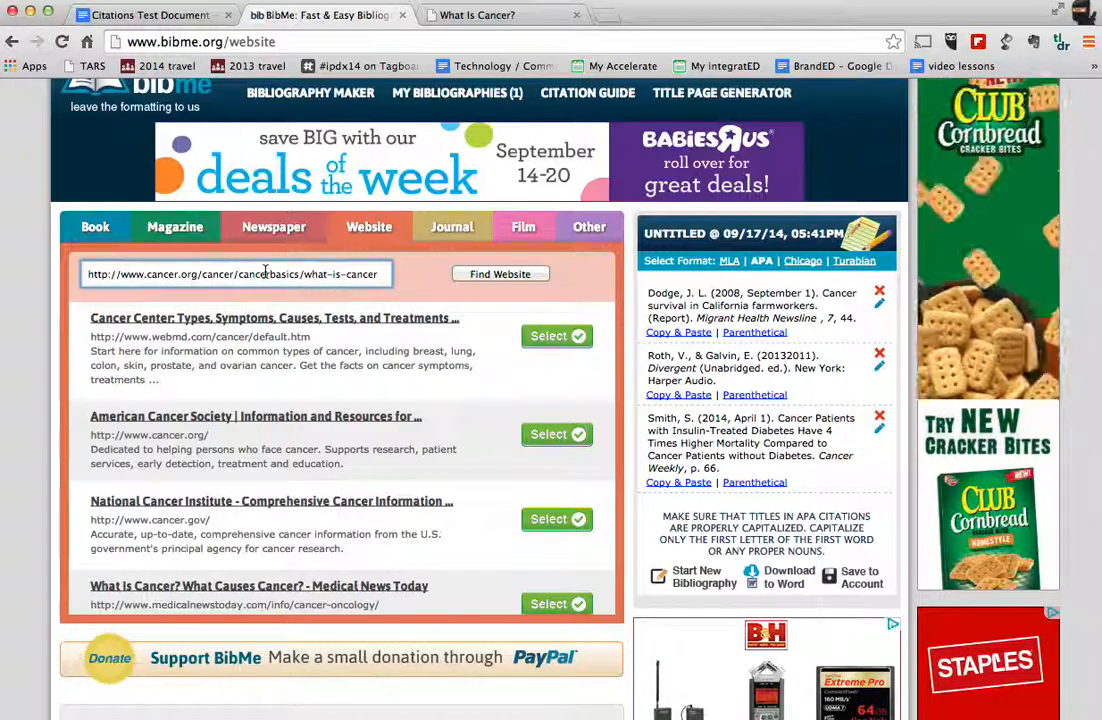
left_click(478, 276)
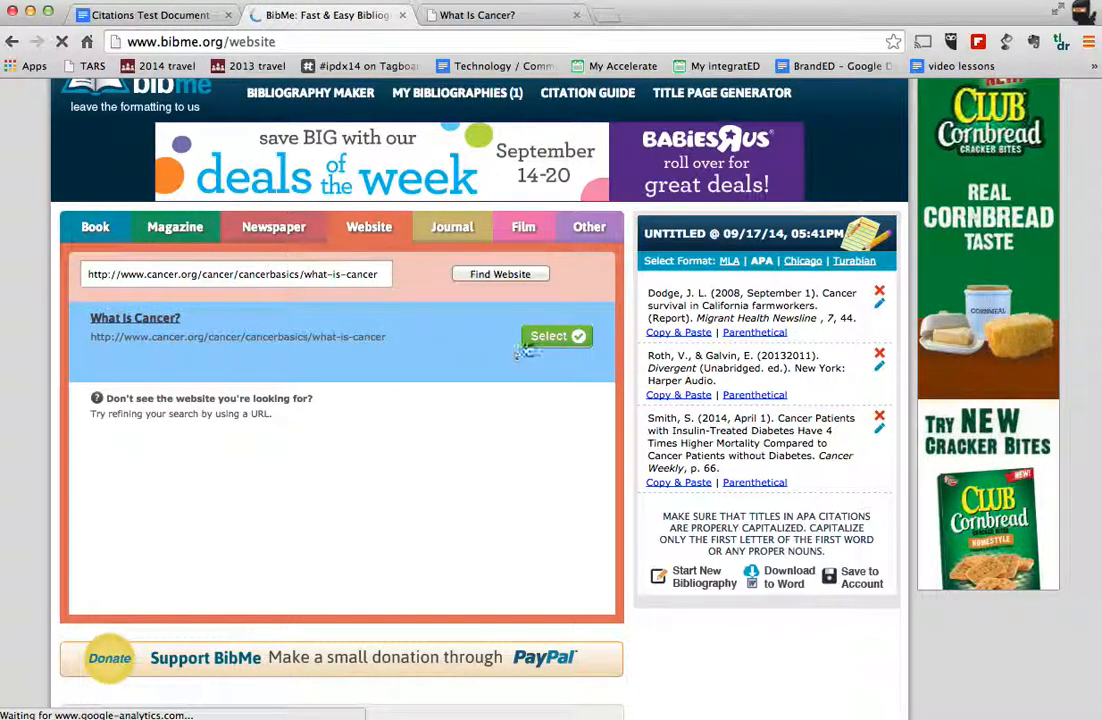
Step: Select the "What Is Cancer?" result, continue to its final citation form and add the website citation to the bibliography
left_click(556, 336)
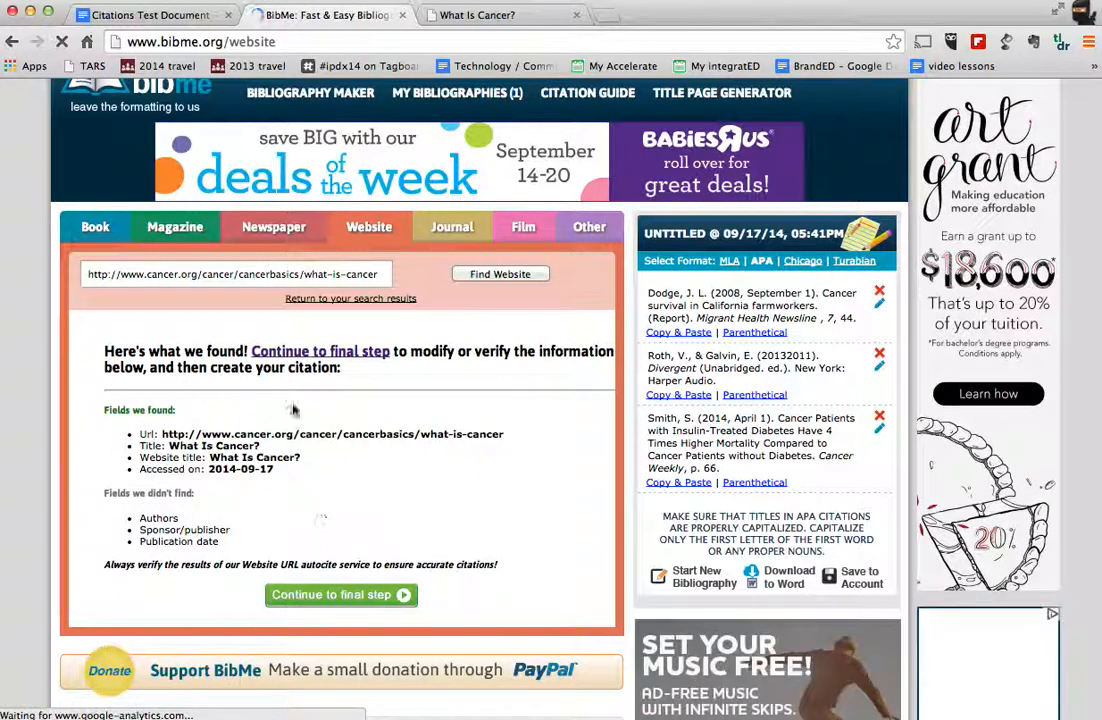
left_click(381, 597)
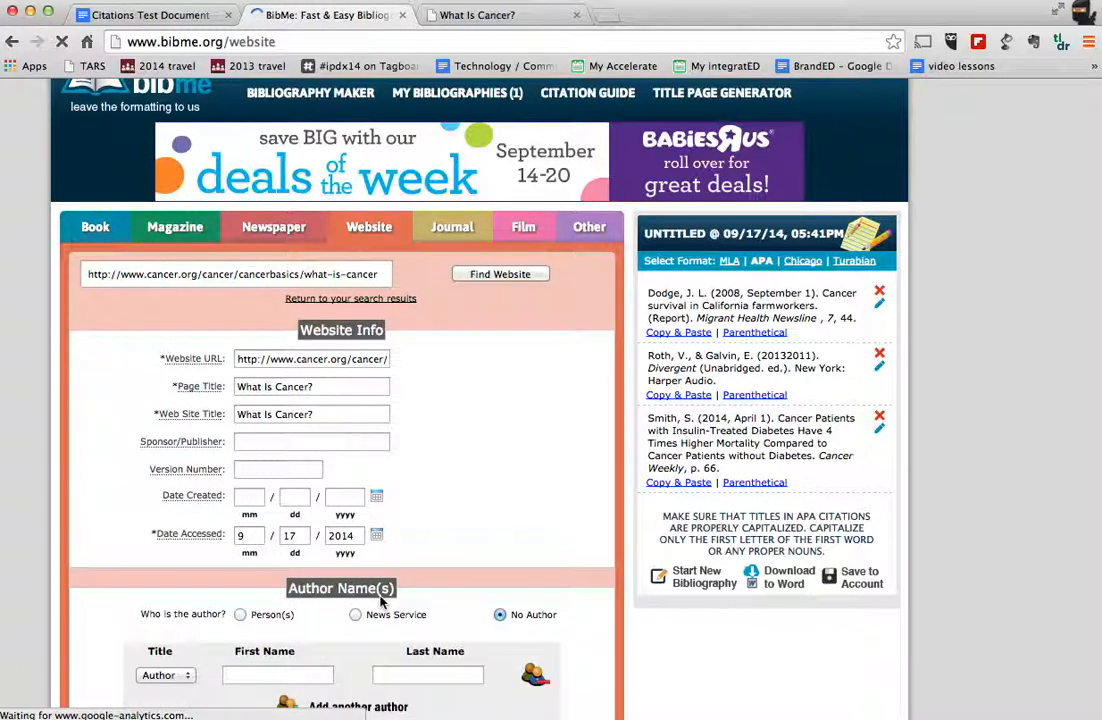
scroll(381, 600, "down", 2)
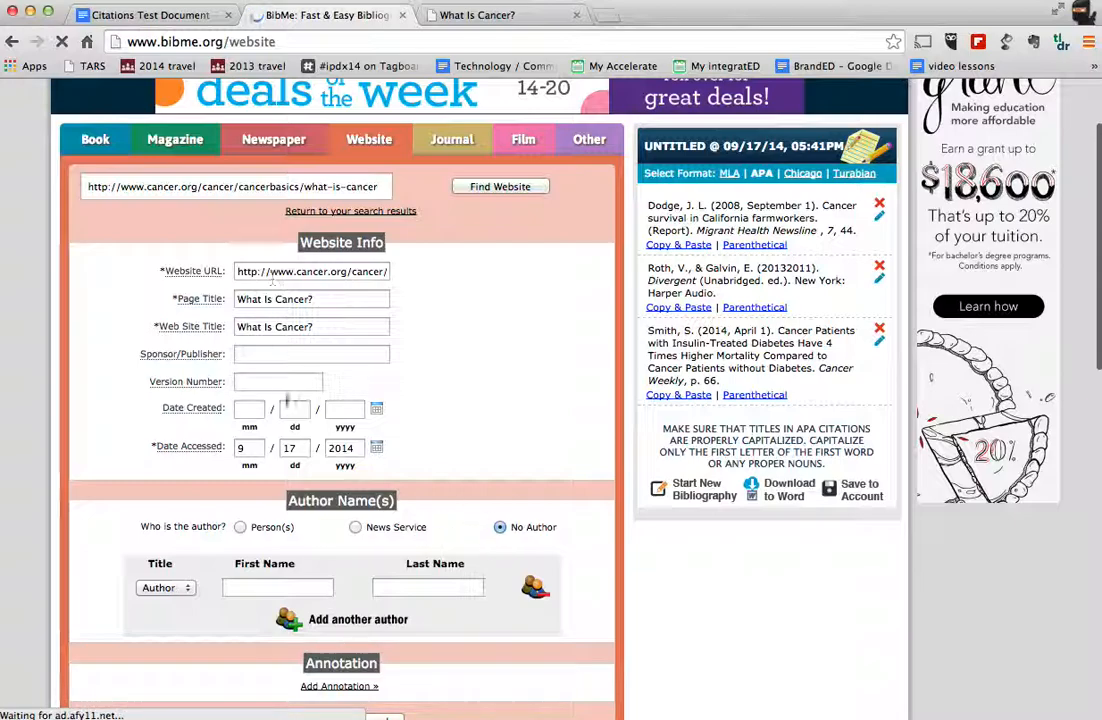
scroll(360, 548, "down", 4)
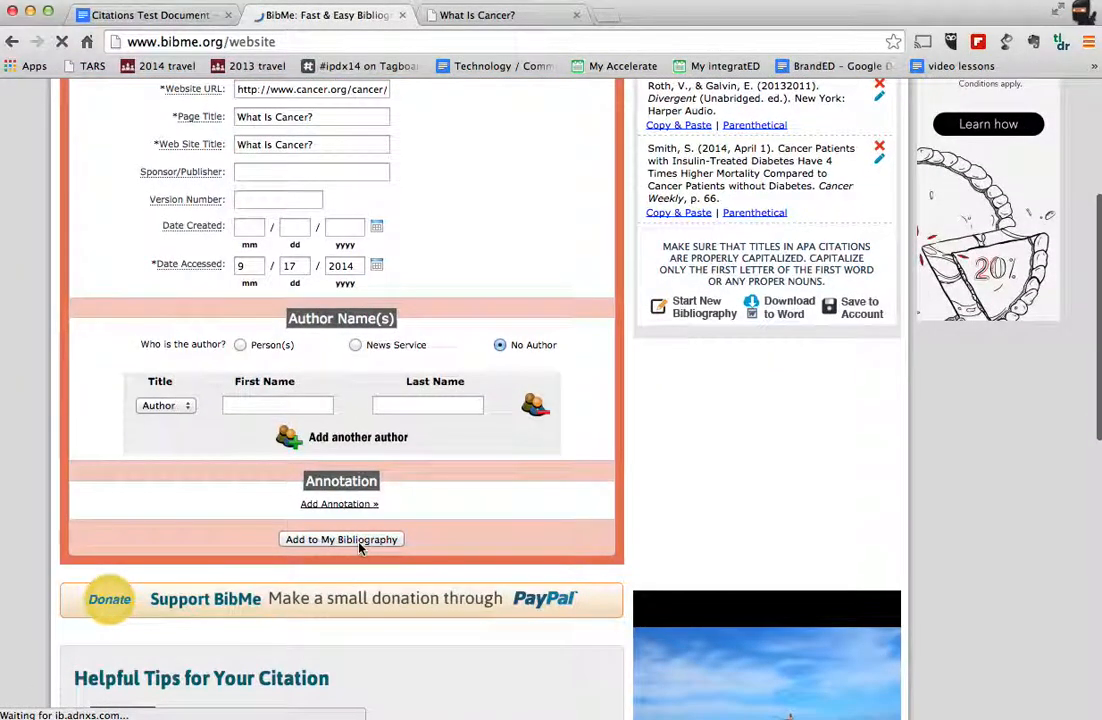
left_click(360, 548)
Step: Download the finished bibliography to Word format and open the downloaded RTF file
scroll(785, 201, "down", 3)
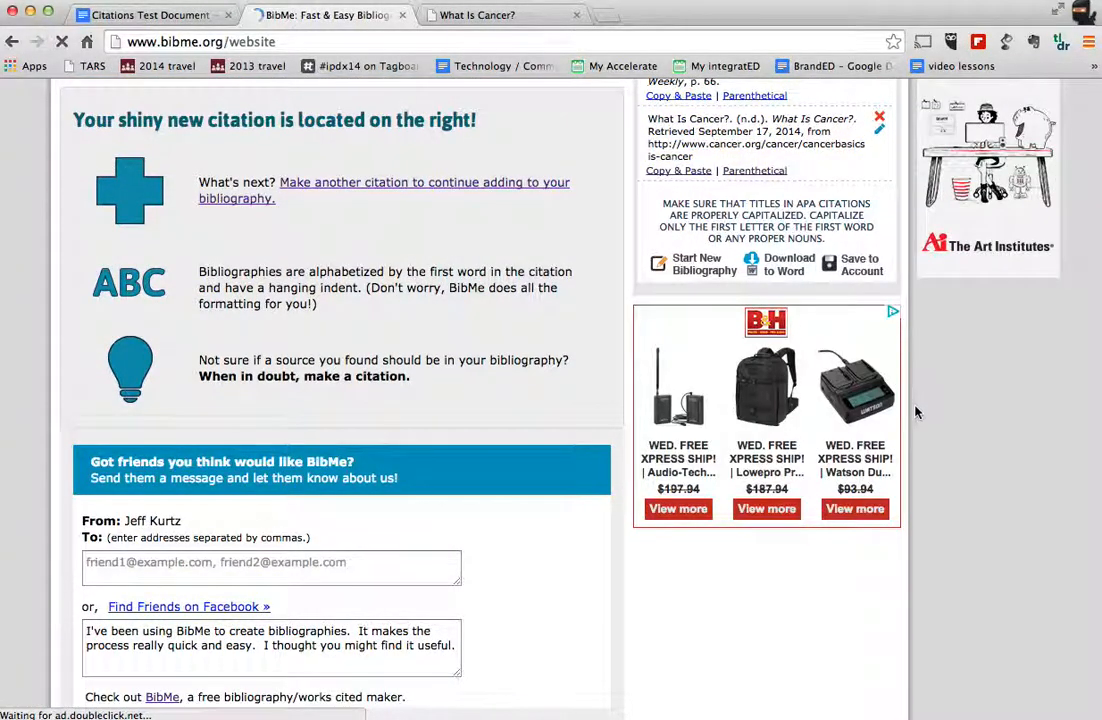
scroll(916, 409, "up", 7)
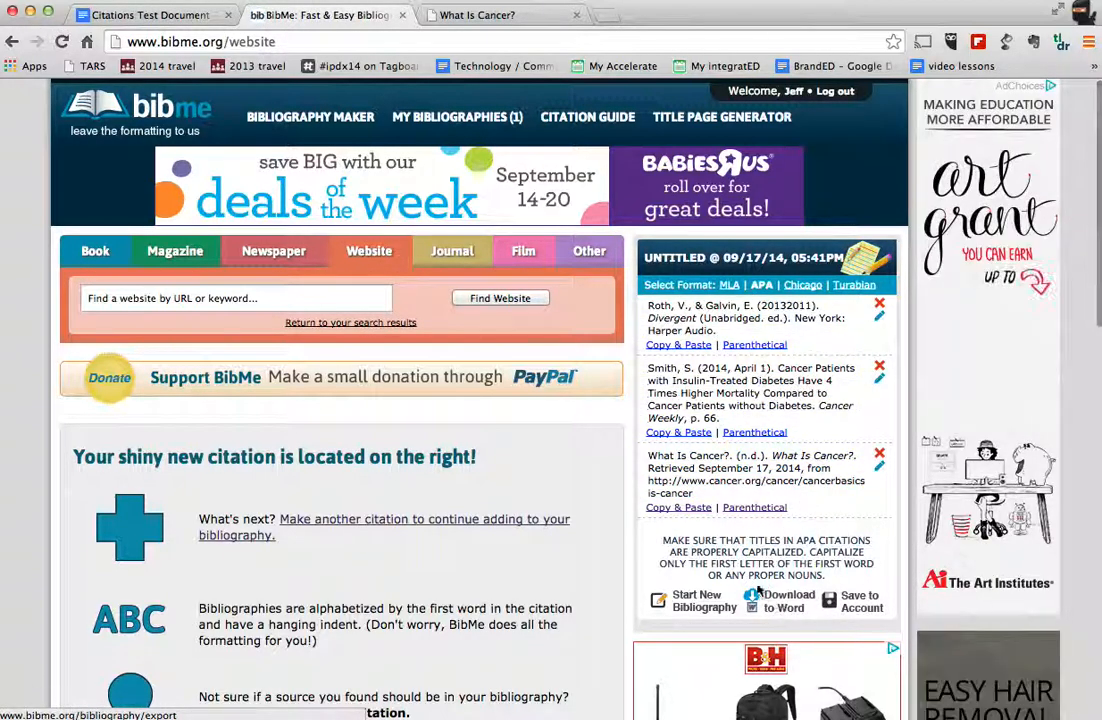
left_click(783, 600)
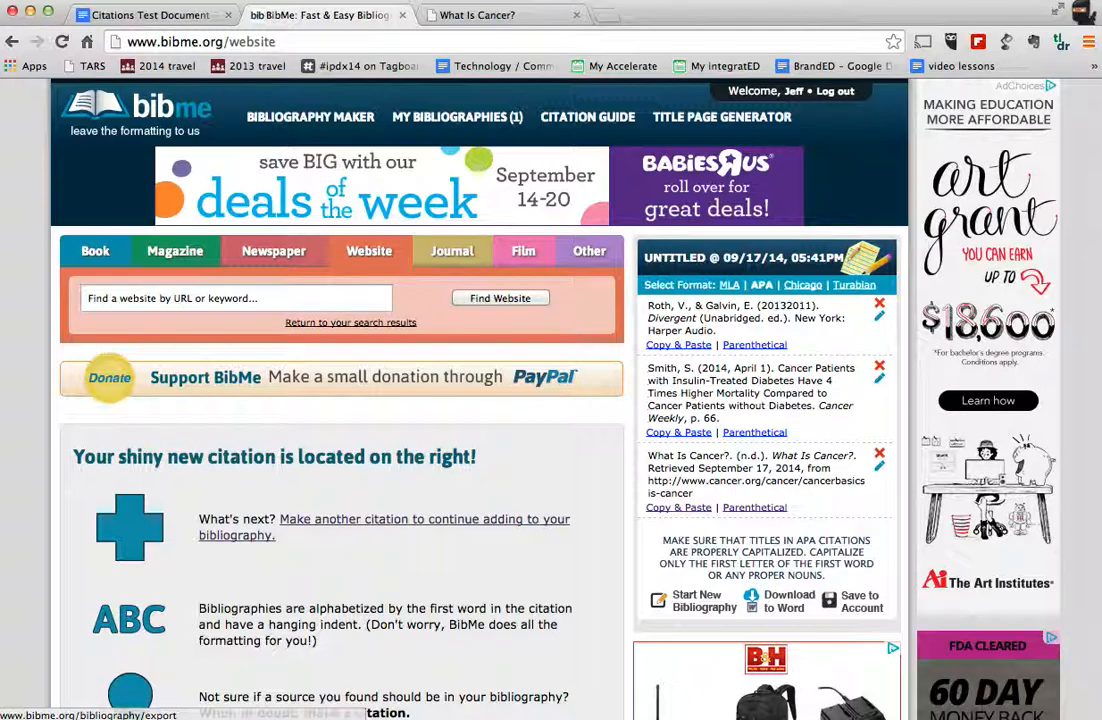
left_click(80, 718)
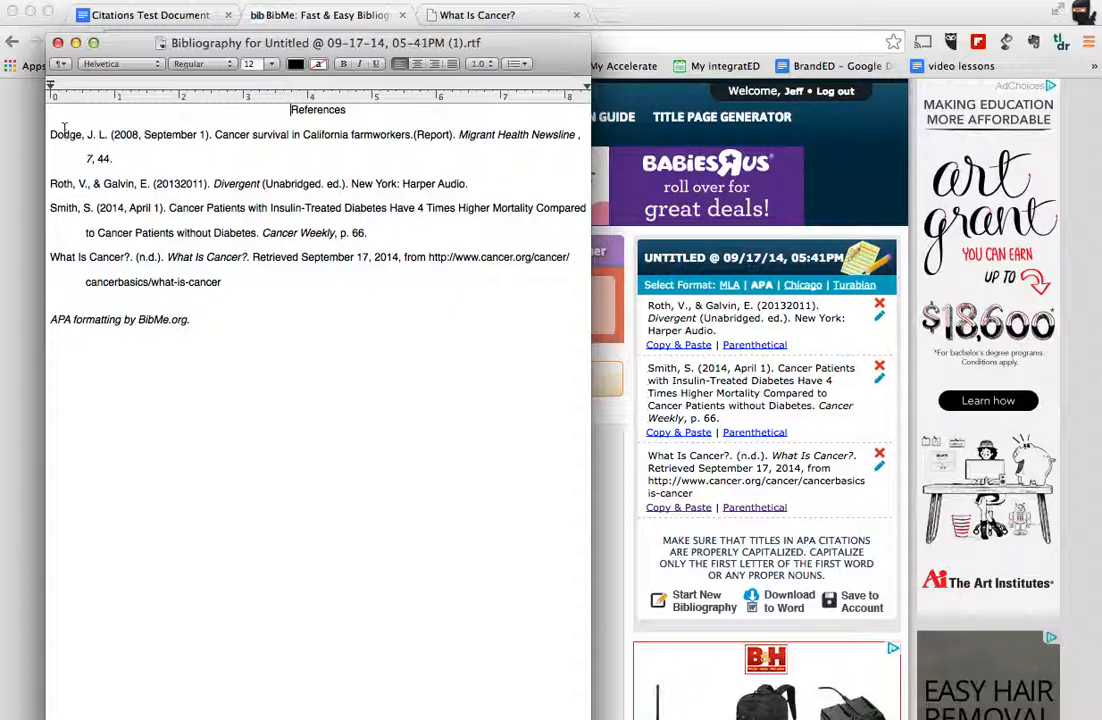
Step: Copy the References title and all citations from the RTF file into the Citations Test Document in Google Docs, below the "References:" heading
left_click_drag(54, 101, 250, 294)
key("super+c")
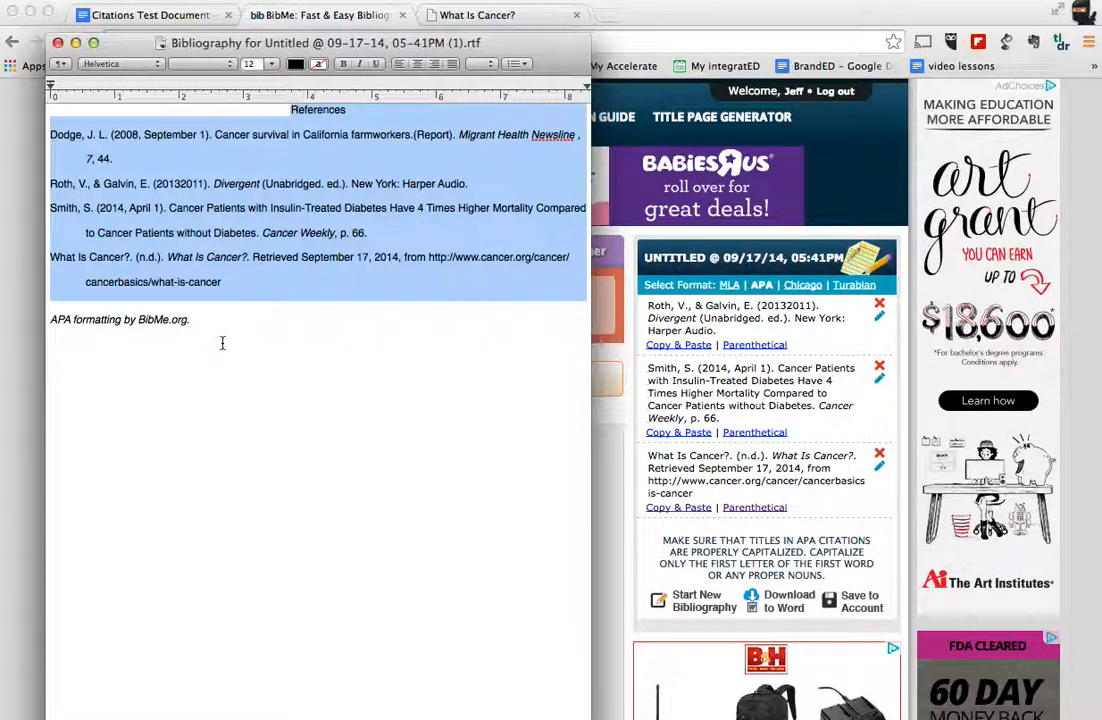
left_click(58, 44)
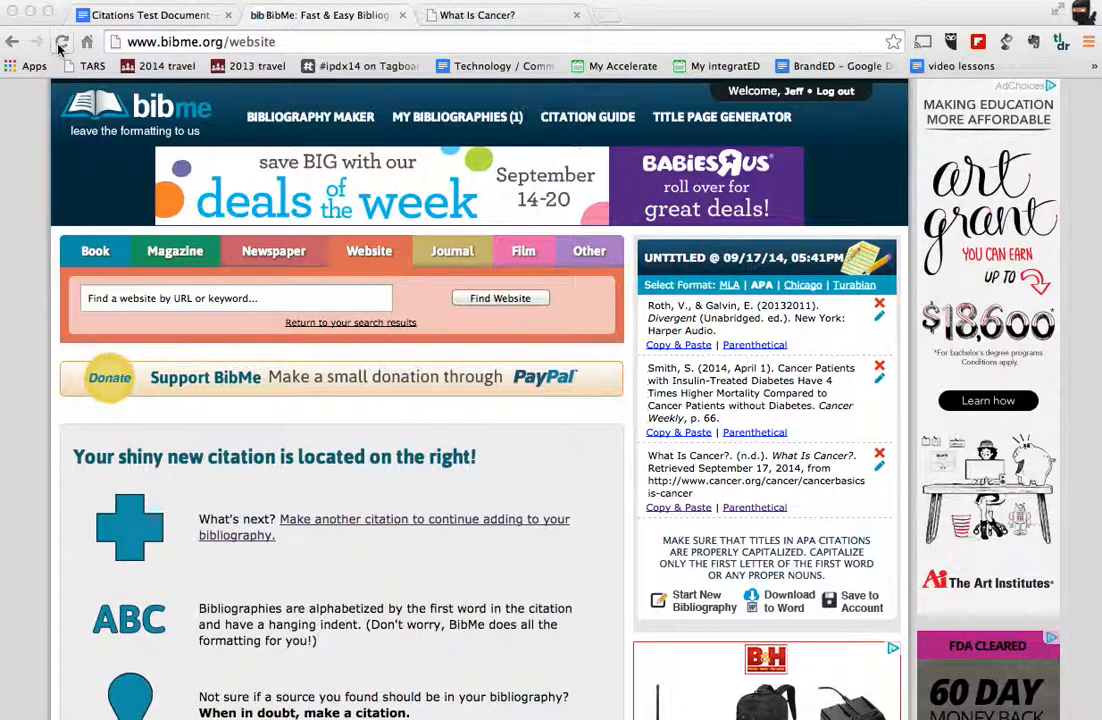
left_click(158, 15)
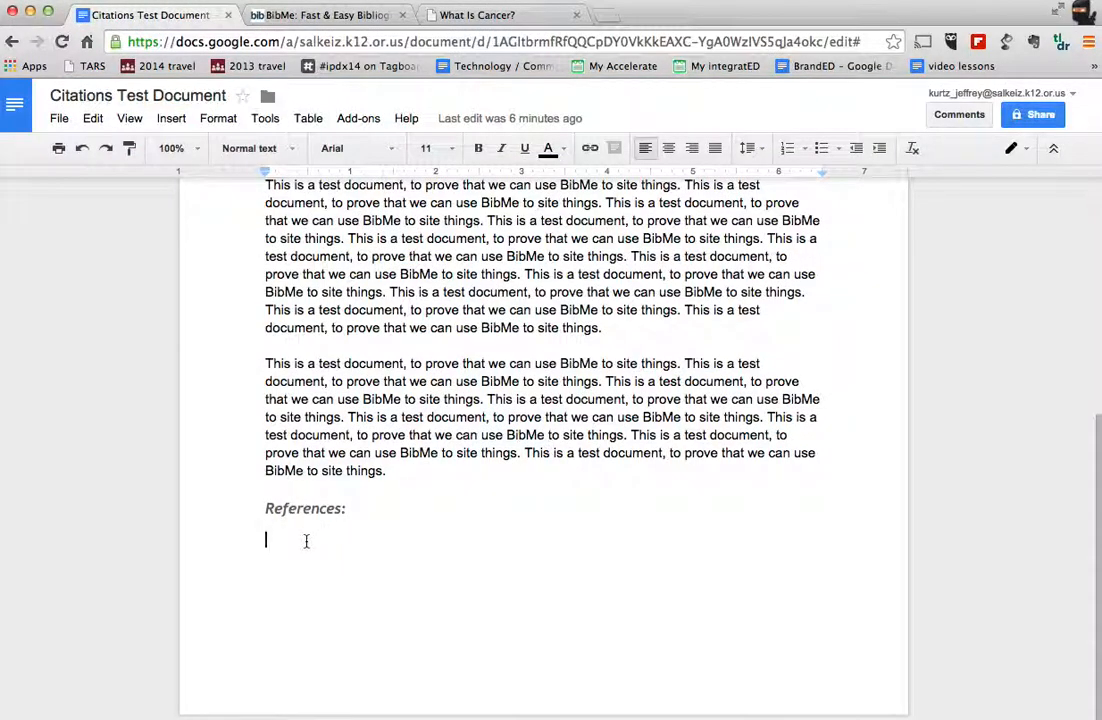
key("super+v")
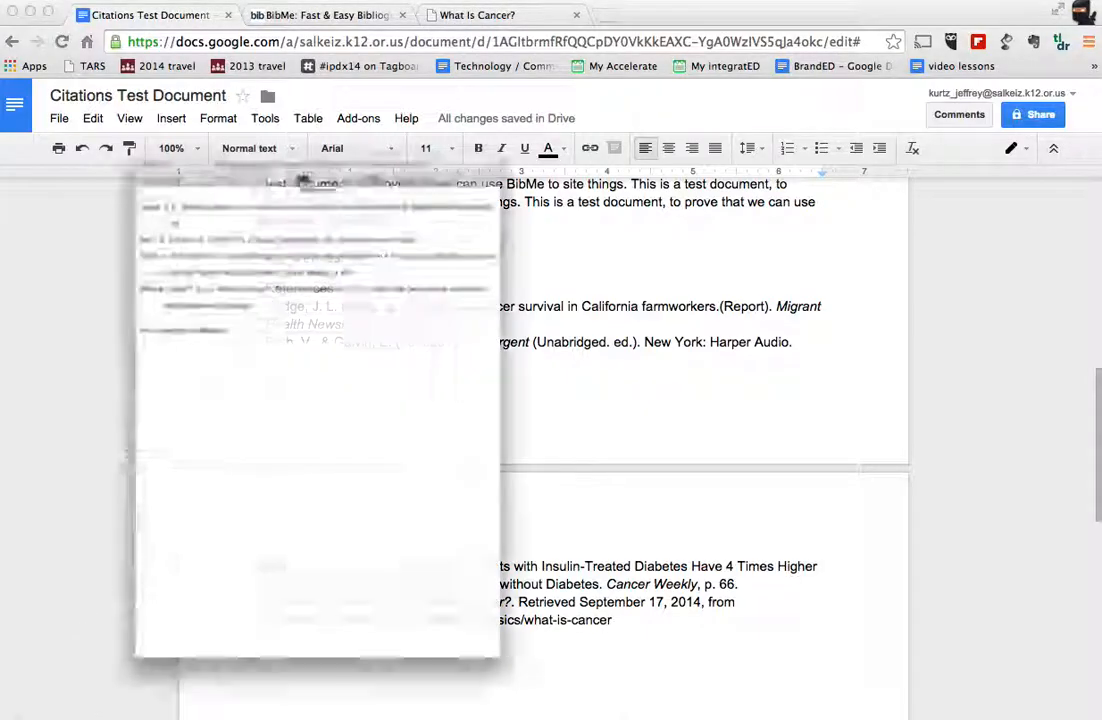
Step: Place the reopened RTF bibliography beside the pasted references to compare their formatting
left_click_drag(260, 45, 945, 312)
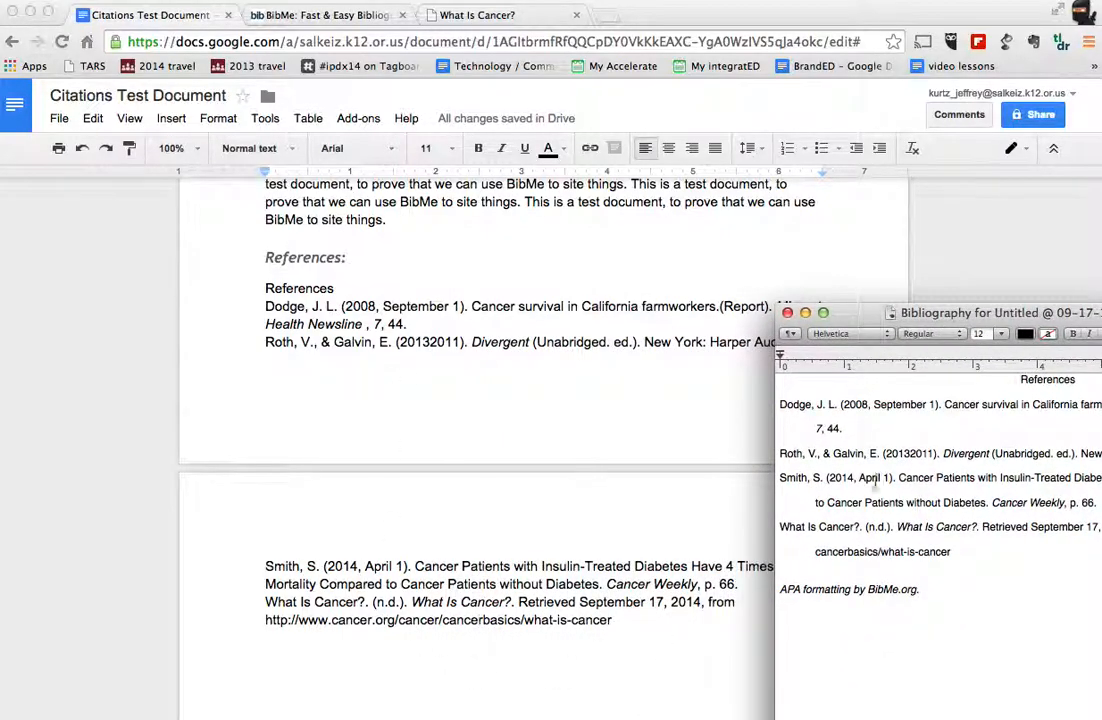